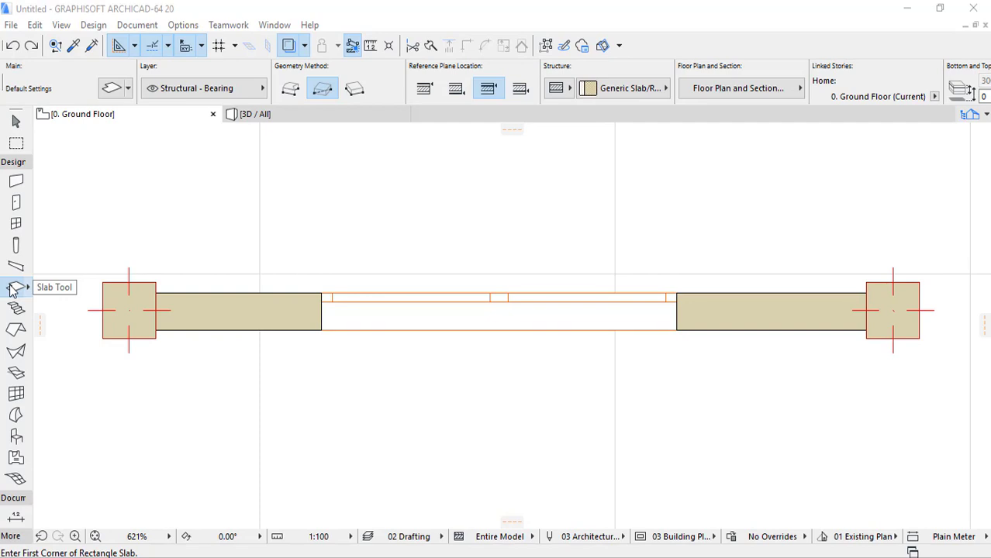
Step: Set slab defaults to a basic Concrete - Structural slab, 300 thick with 0 offset
double_click(14, 287)
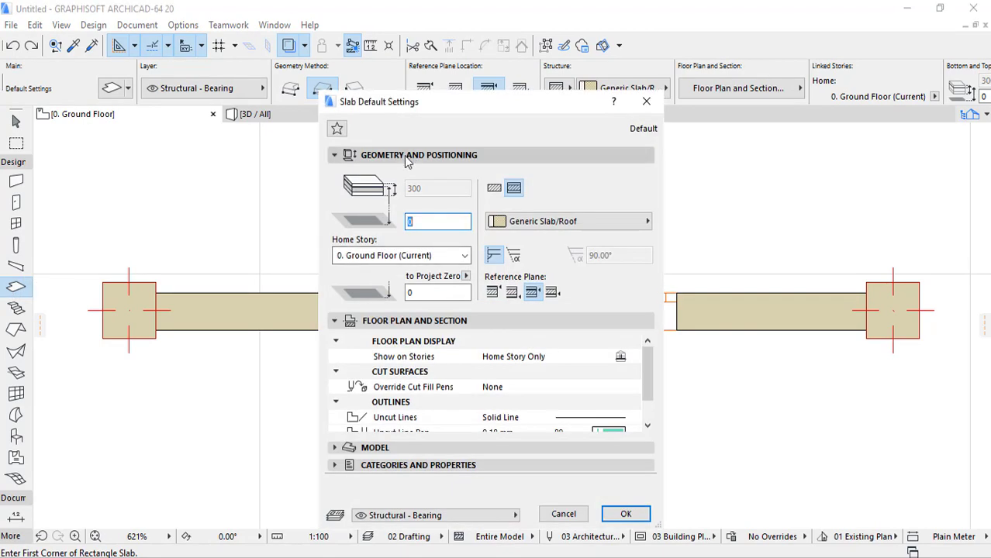
left_click(493, 188)
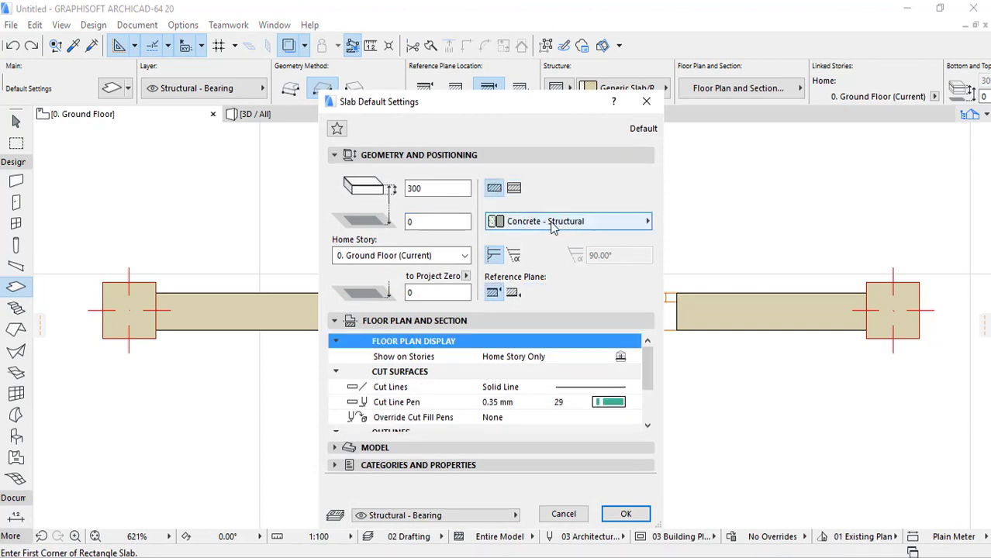
left_click(512, 193)
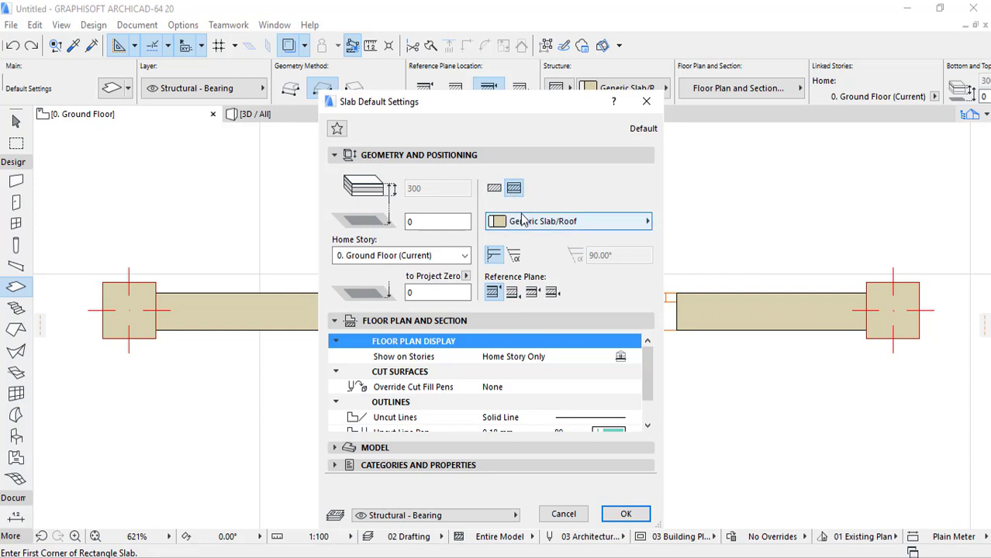
left_click(494, 189)
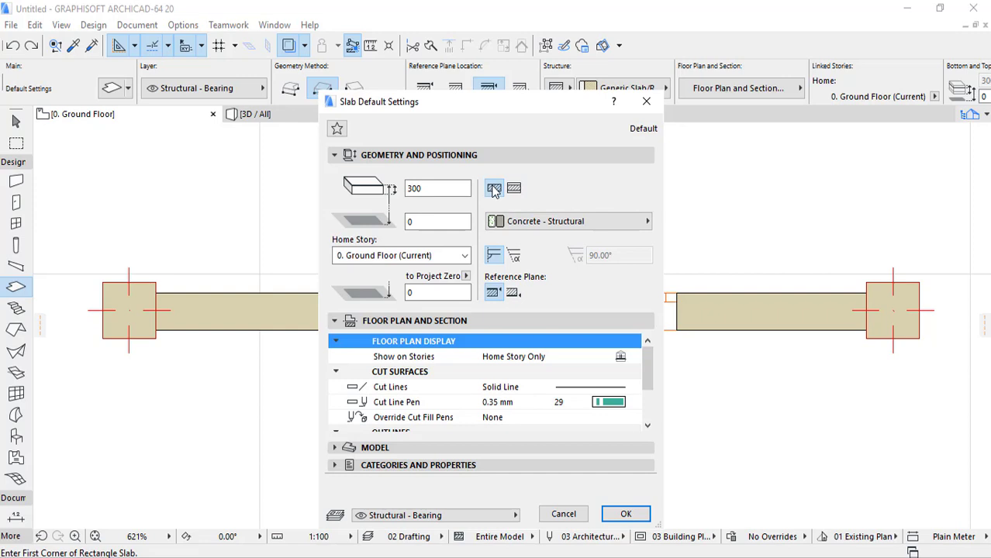
left_click(449, 188)
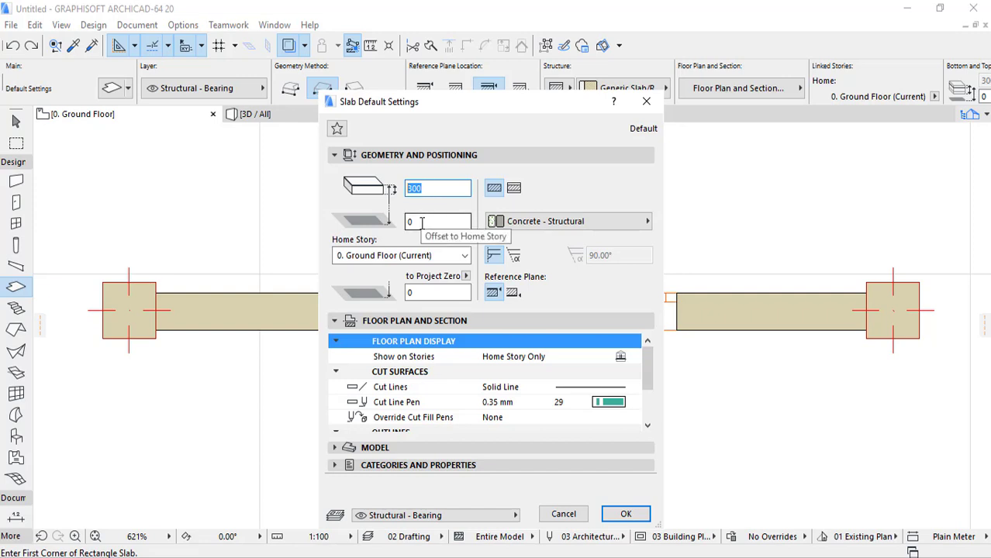
left_click(422, 223)
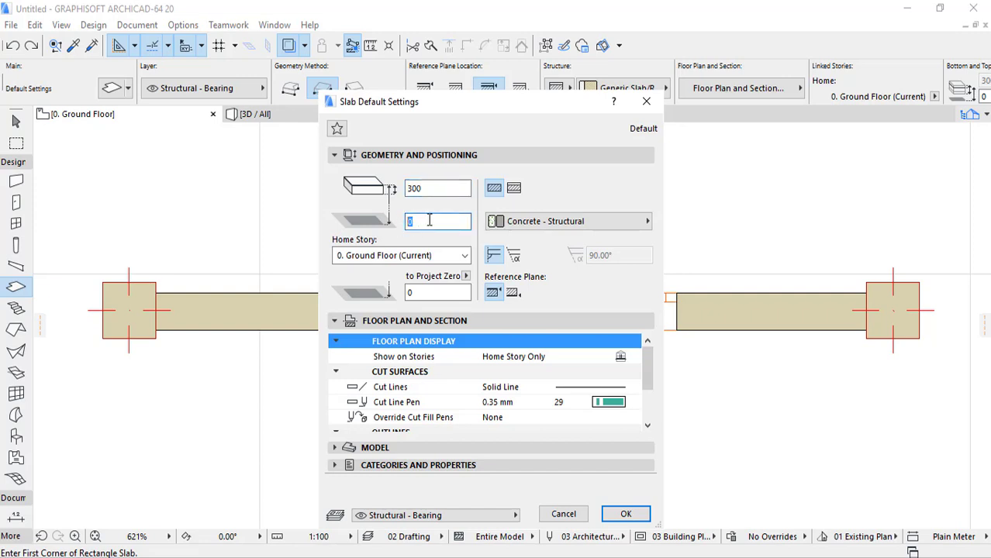
left_click(625, 514)
scroll(593, 423, "down", 5)
Step: Marquee-select the wall, columns and window with the Arrow tool
scroll(581, 381, "up", 2)
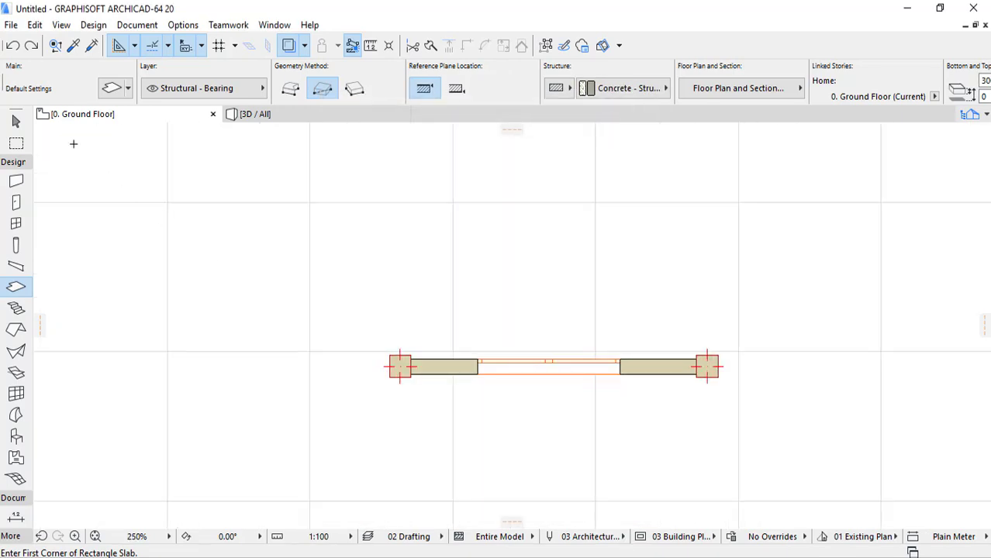
left_click(17, 125)
left_click_drag(802, 400, 173, 208)
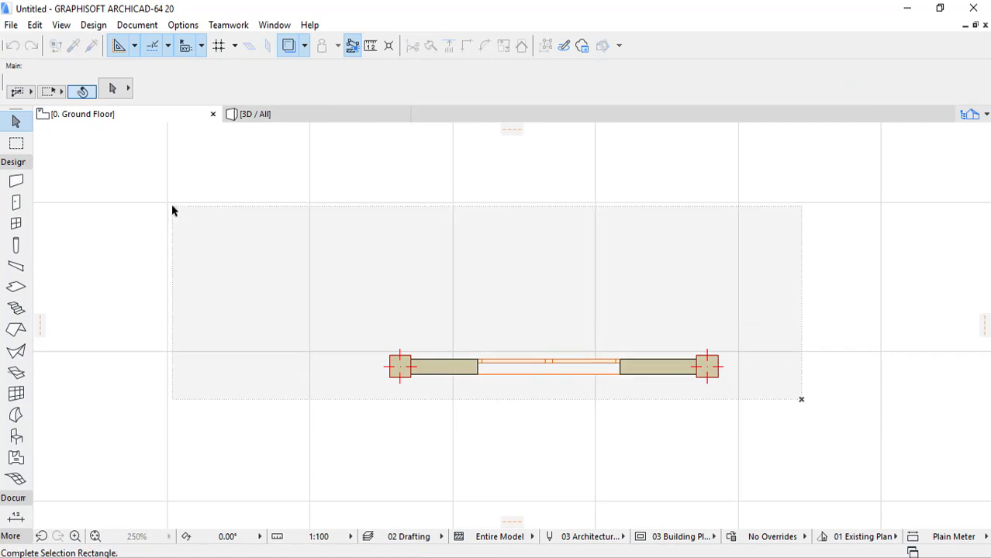
scroll(343, 350, "down", 2)
scroll(348, 355, "up", 2)
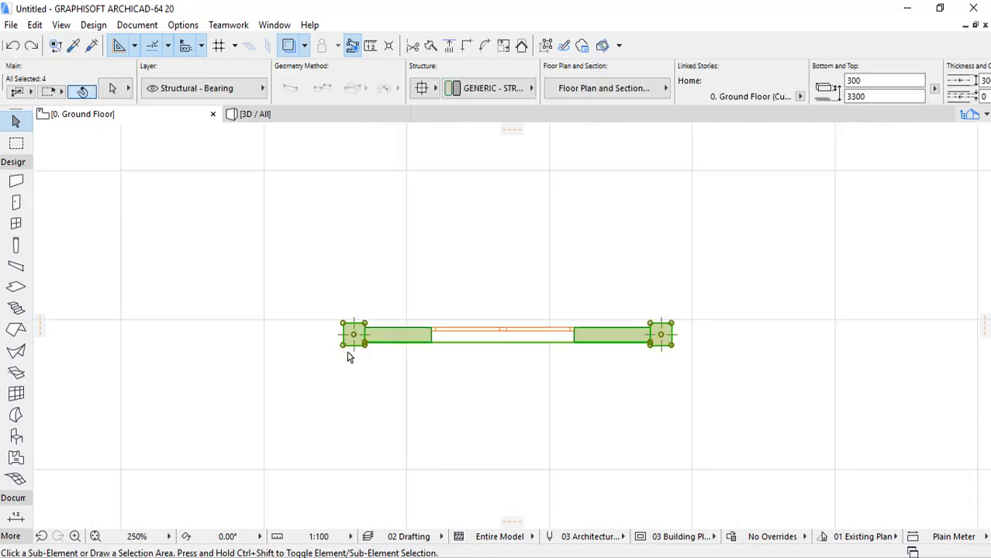
Step: Drag a copy of the selection 6000 away from the wall corner, at 90°
key("ctrl+d")
left_click(344, 345)
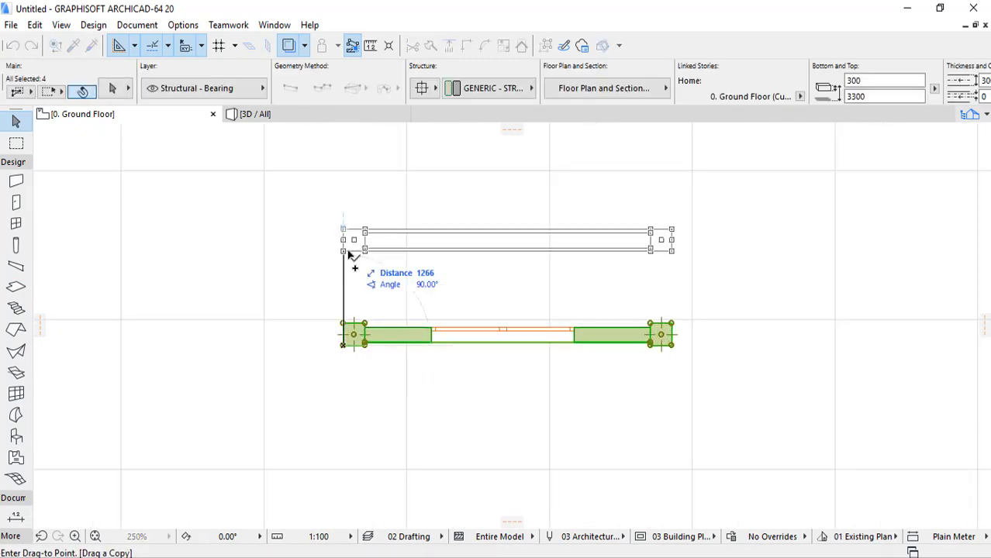
key("Tab")
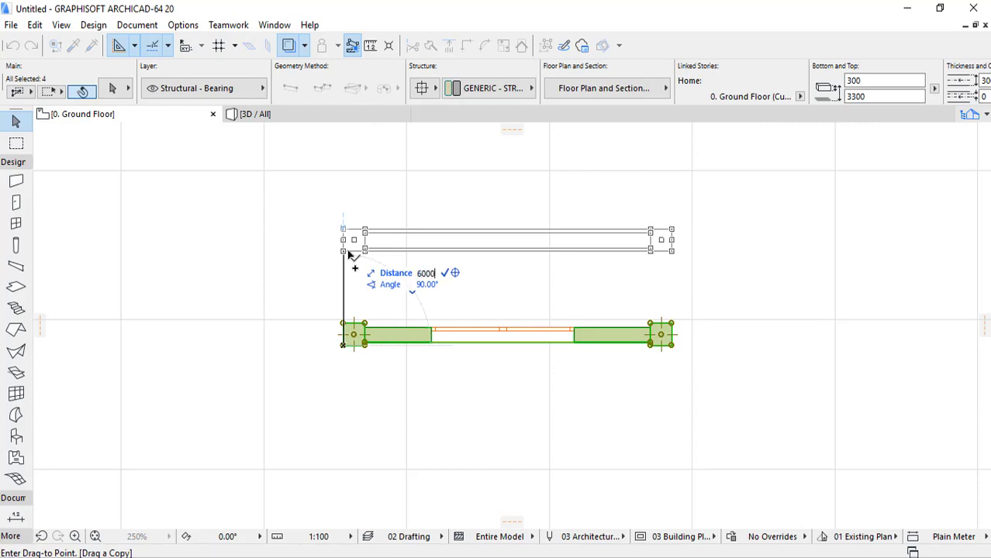
key("Escape")
scroll(367, 363, "down", 5)
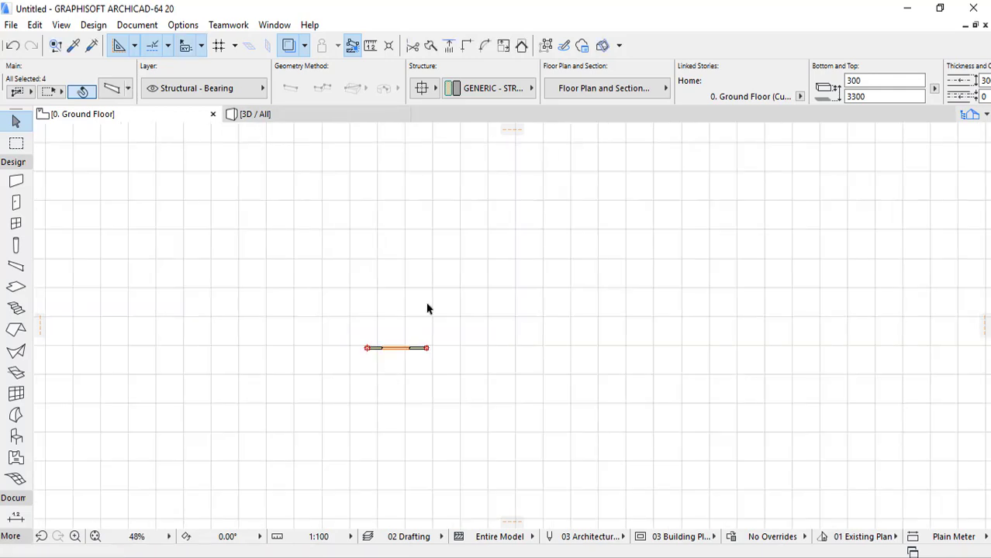
scroll(424, 369, "up", 4)
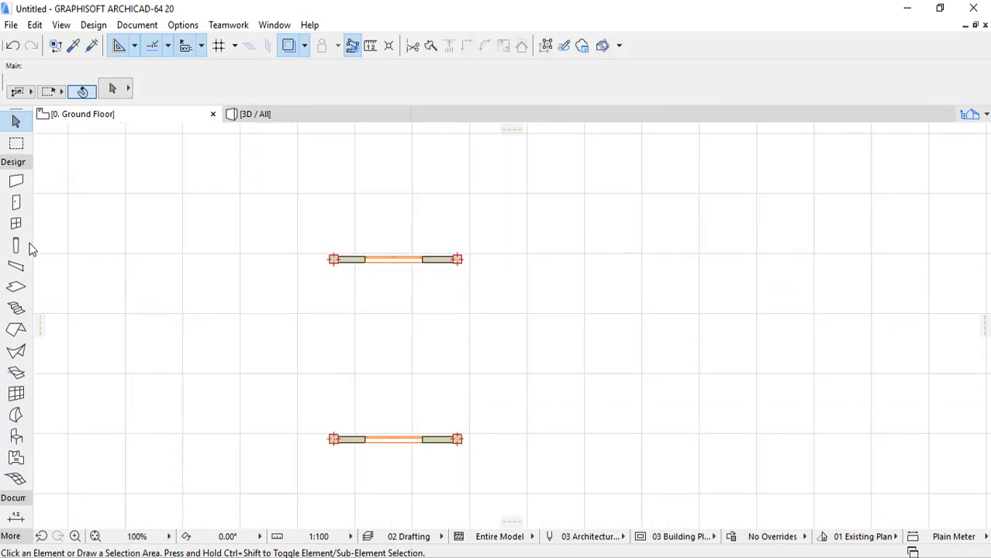
Step: Draw a 4600 × 6300 rectangular floor slab from the lower wall's end to the upper wall's corner
left_click(16, 288)
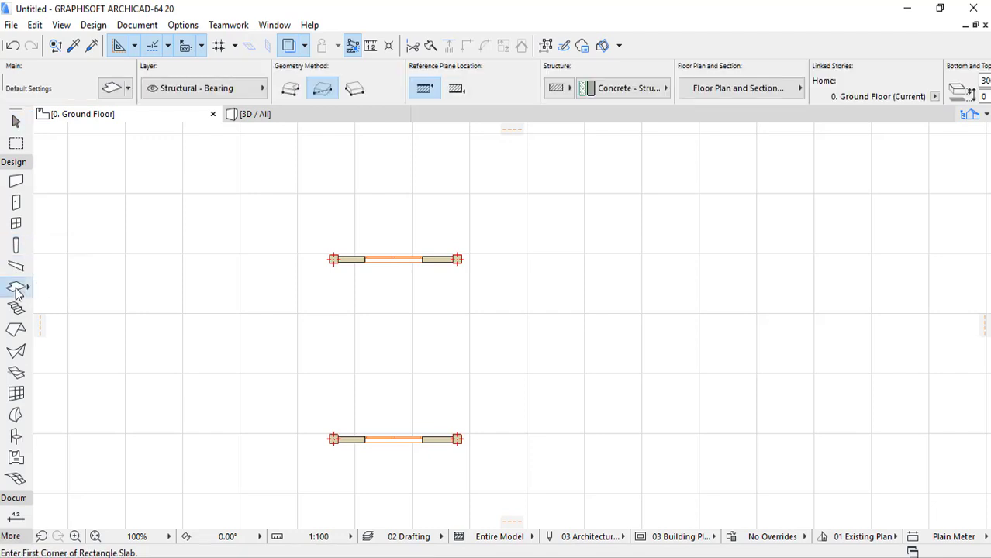
double_click(16, 288)
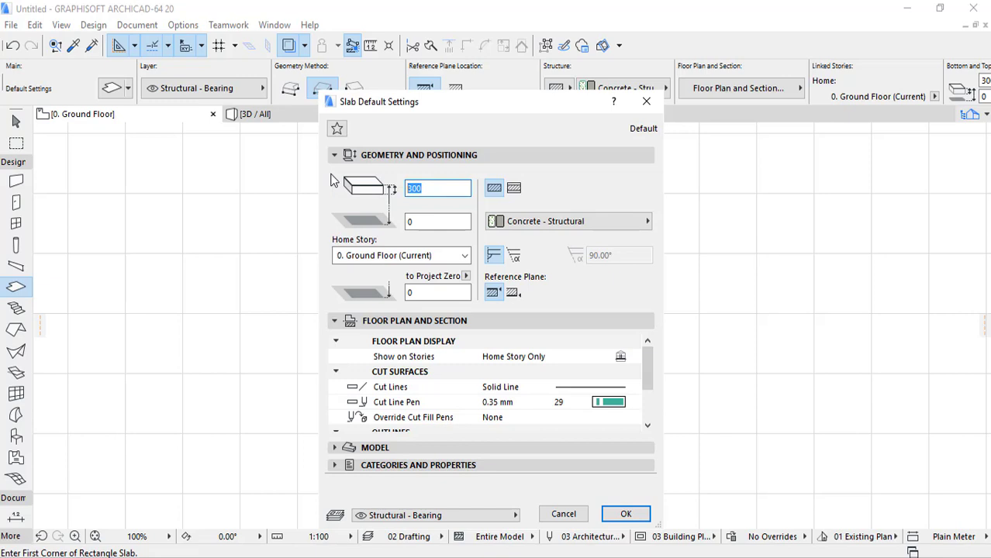
left_click(625, 514)
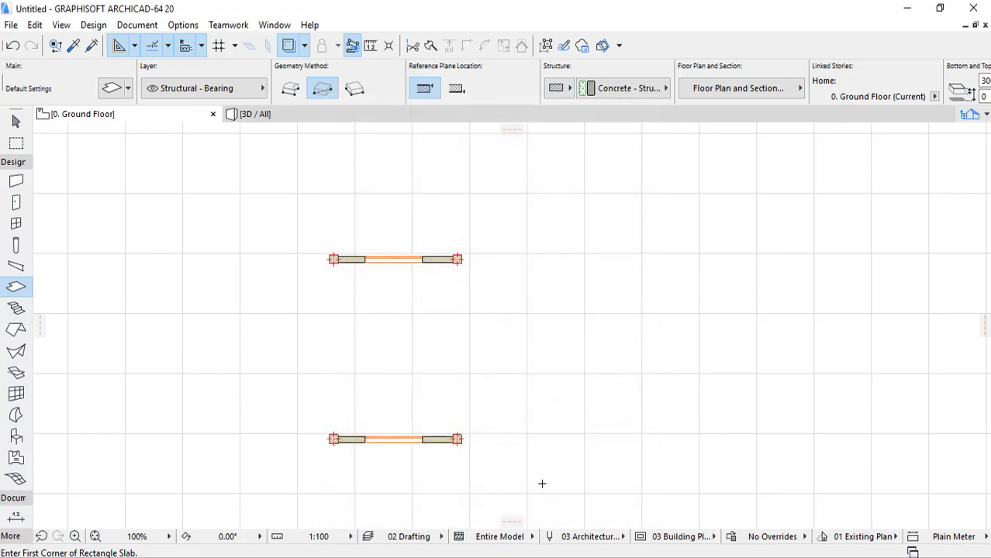
scroll(462, 440, "up", 5)
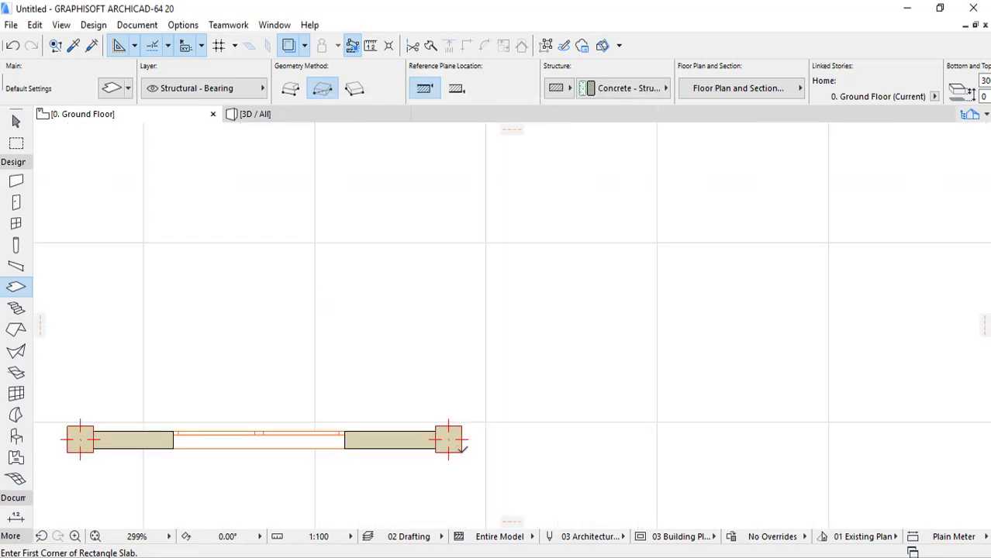
left_click(461, 445)
scroll(550, 406, "down", 6)
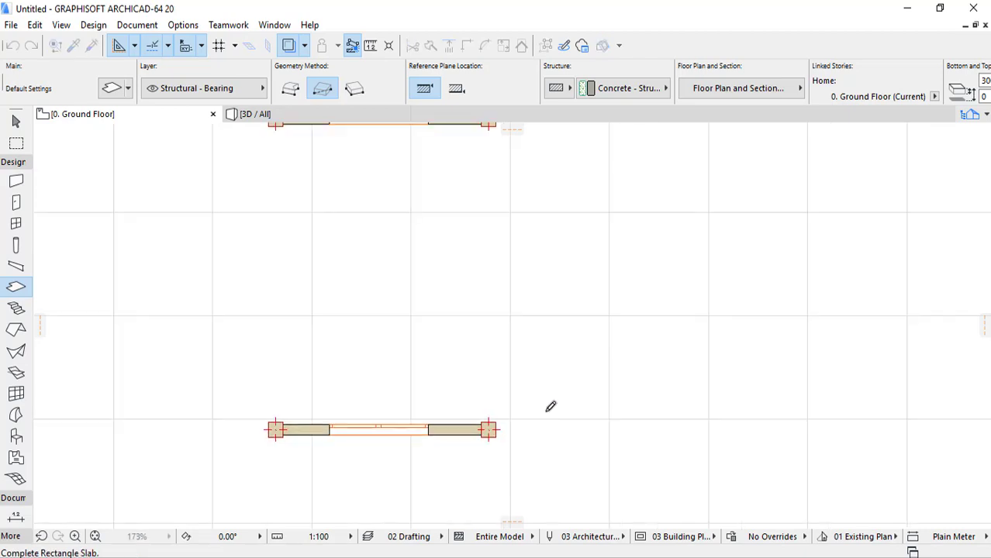
scroll(432, 273, "up", 2)
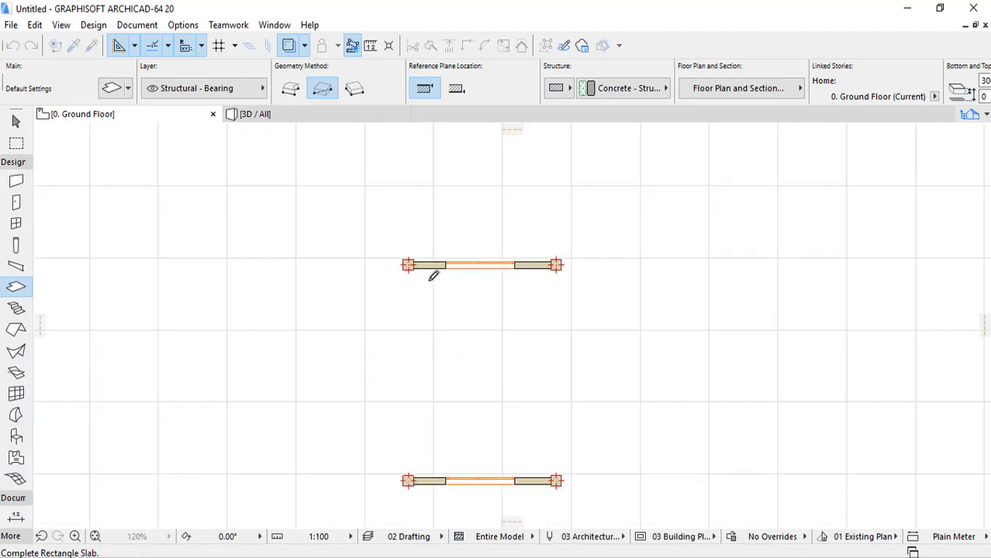
scroll(409, 258, "up", 1)
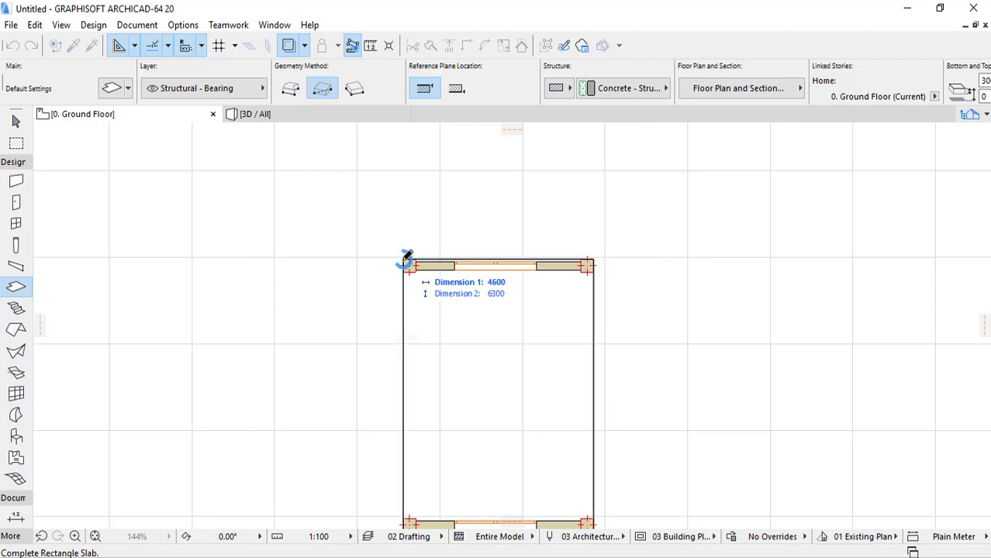
left_click(404, 257)
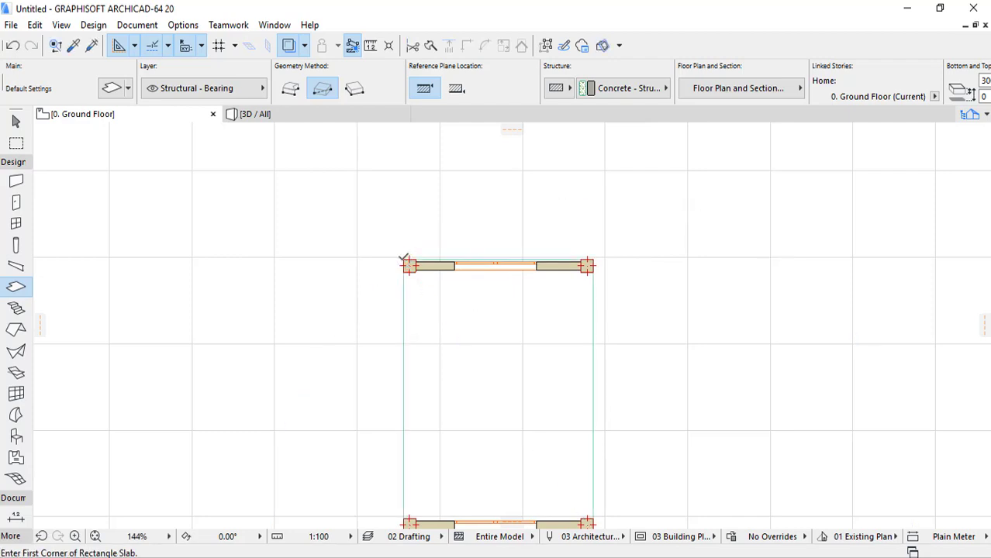
Step: Review the room in 3D, selecting all elements and switching between floor plan and 3D
left_click(312, 118)
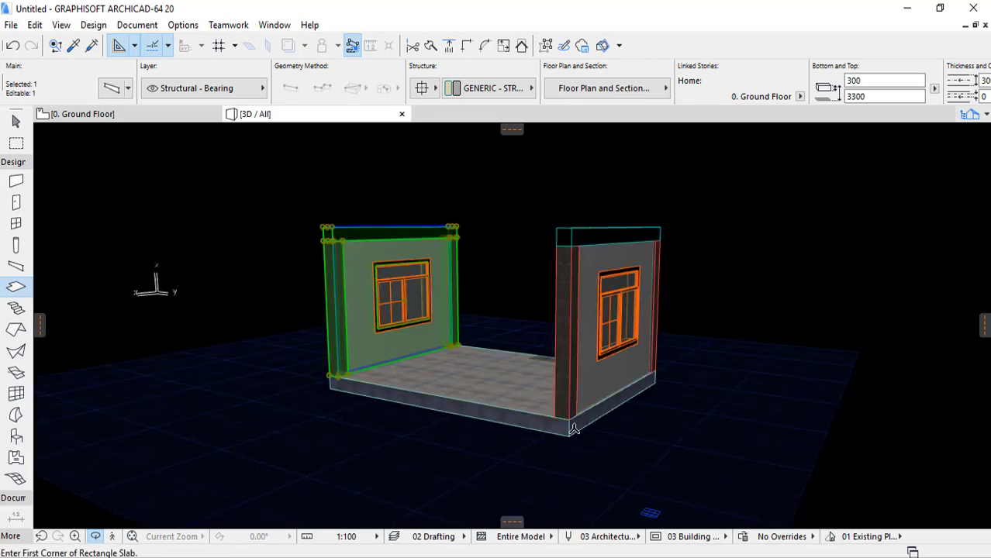
scroll(570, 423, "up", 2)
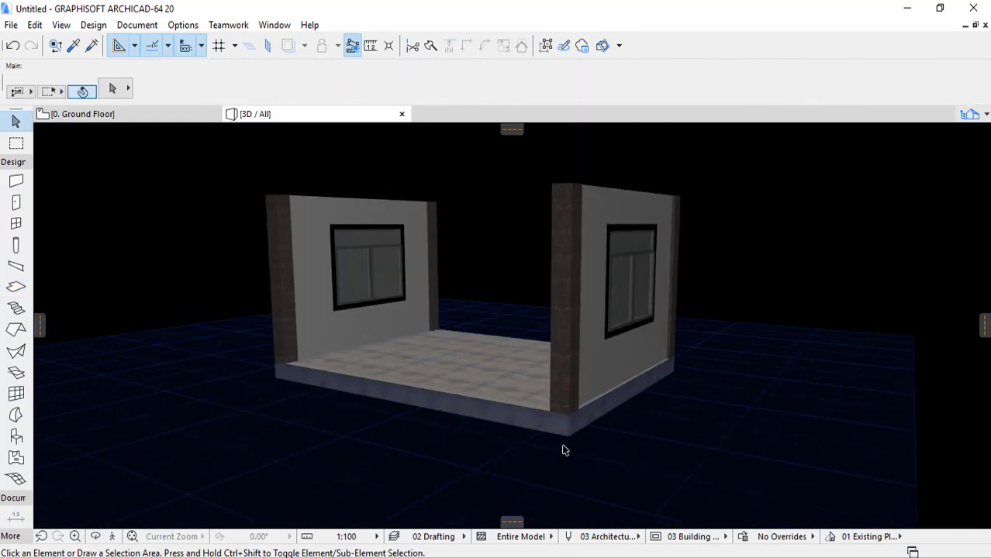
key("ctrl+a")
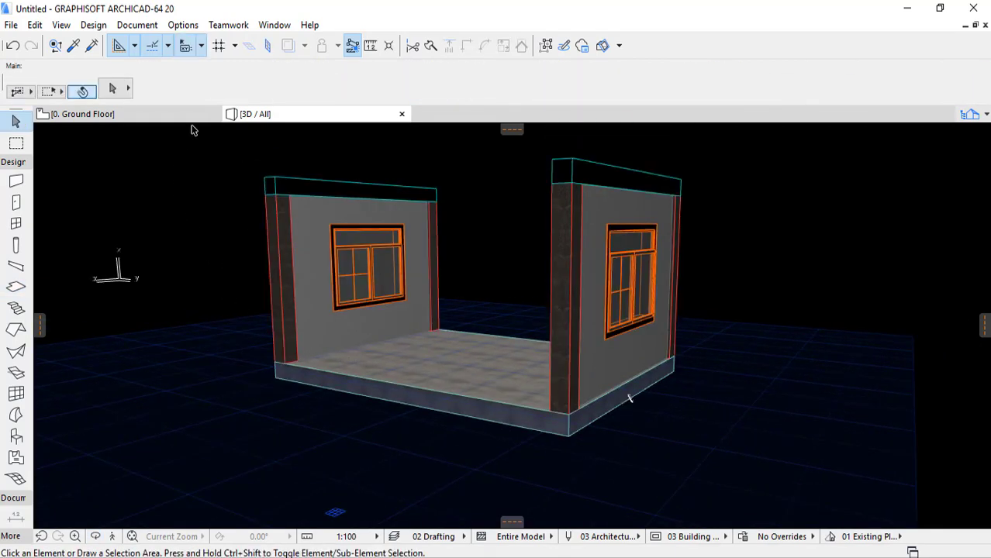
left_click(194, 122)
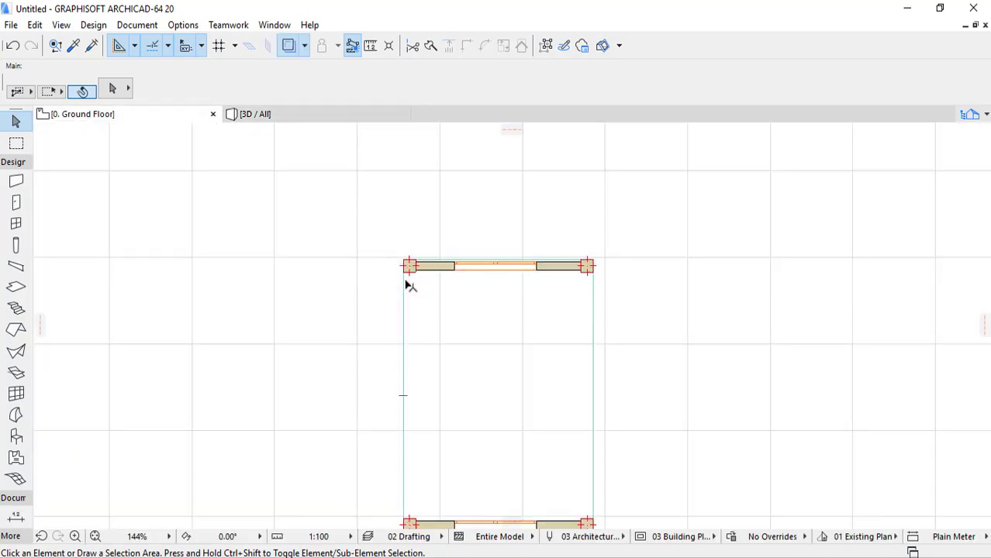
left_click(310, 117)
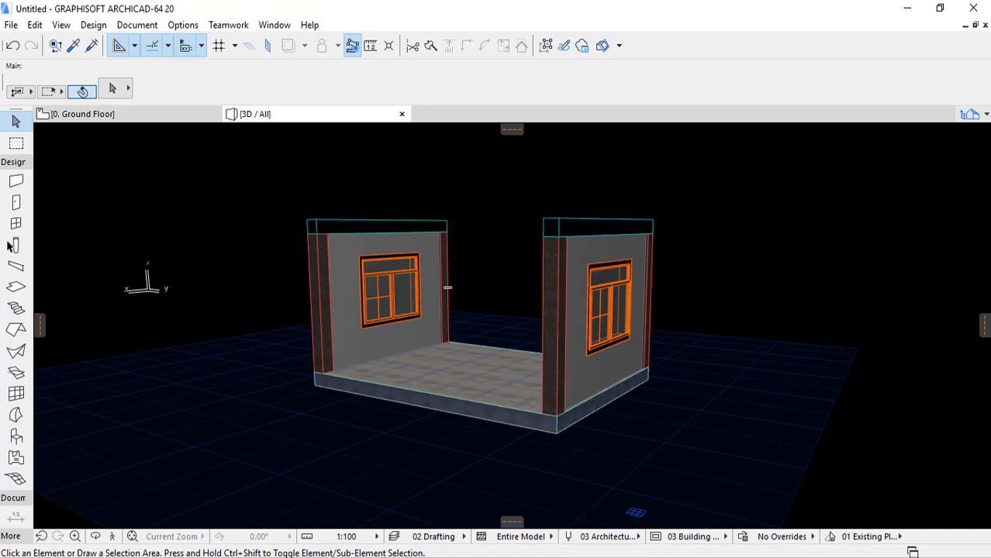
Step: Draw a rectangular roof slab in 3D from one wall corner to the opposite corner
left_click(15, 286)
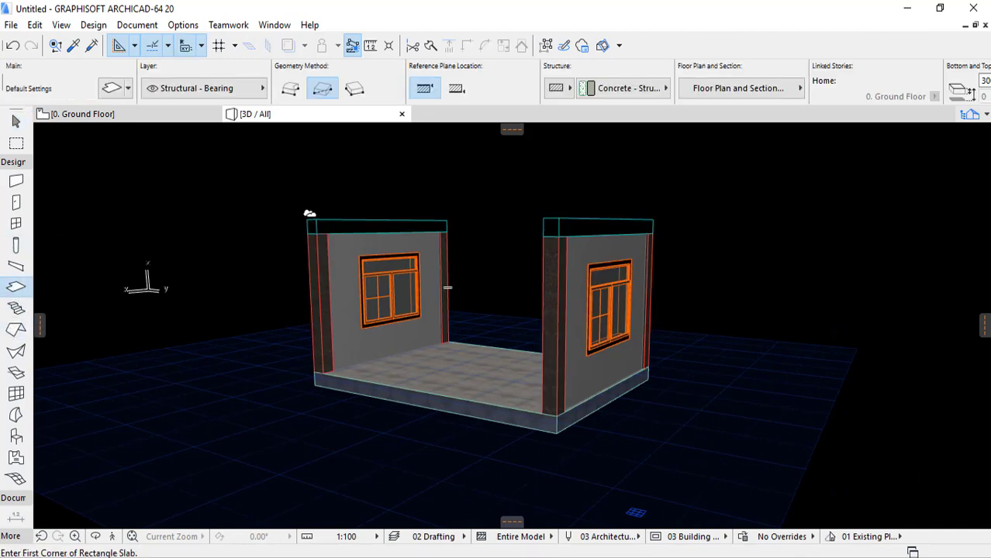
left_click(309, 219)
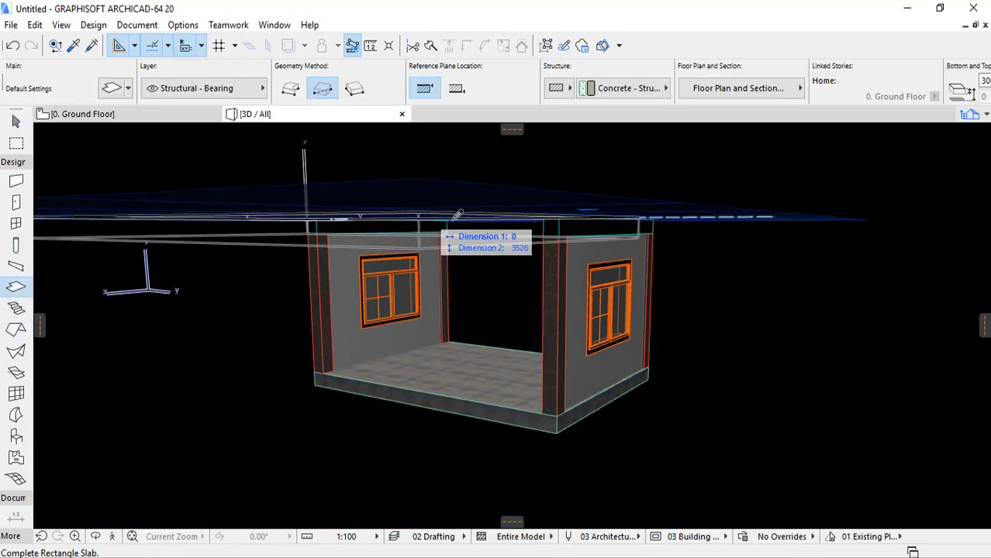
middle_click_drag(626, 236, 482, 262, "shift")
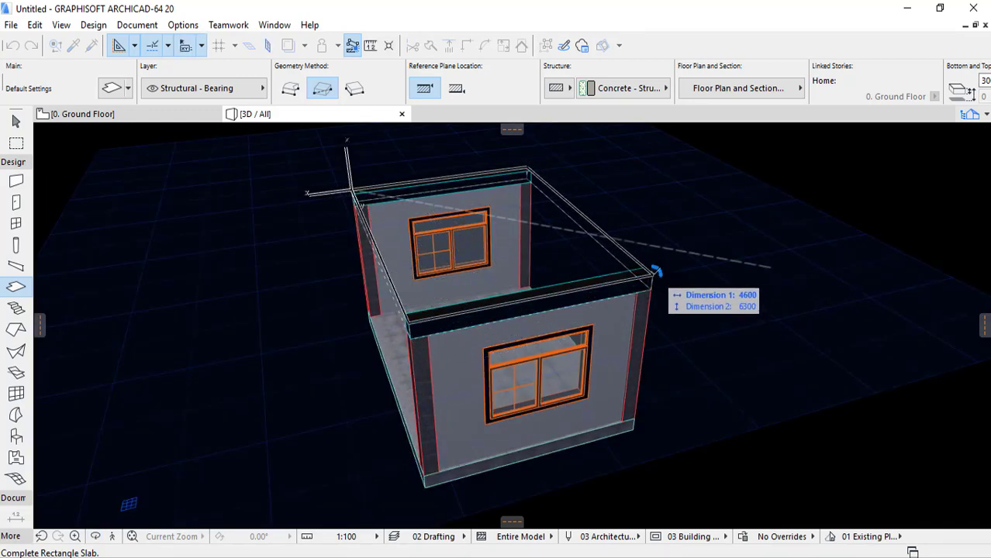
left_click(656, 273)
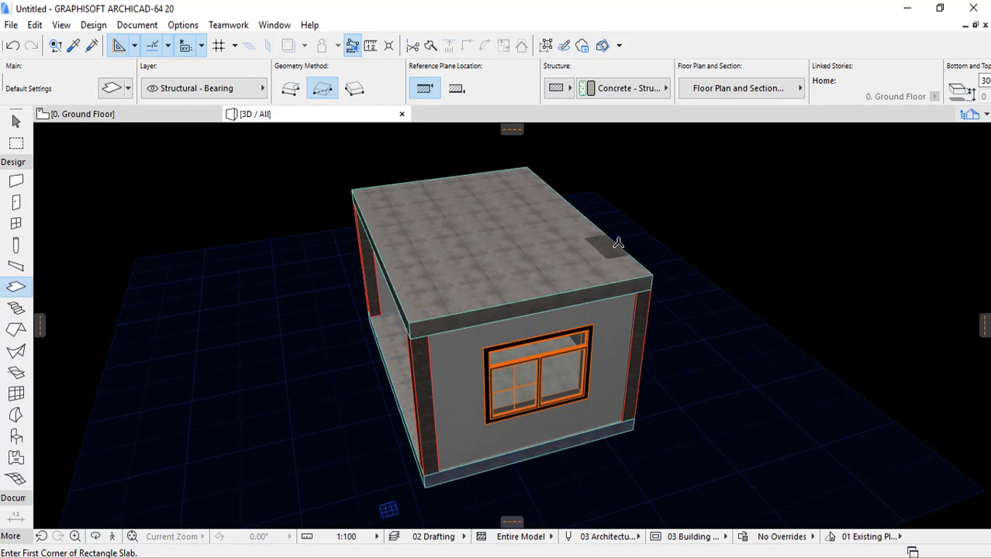
middle_click_drag(656, 276, 515, 268, "shift")
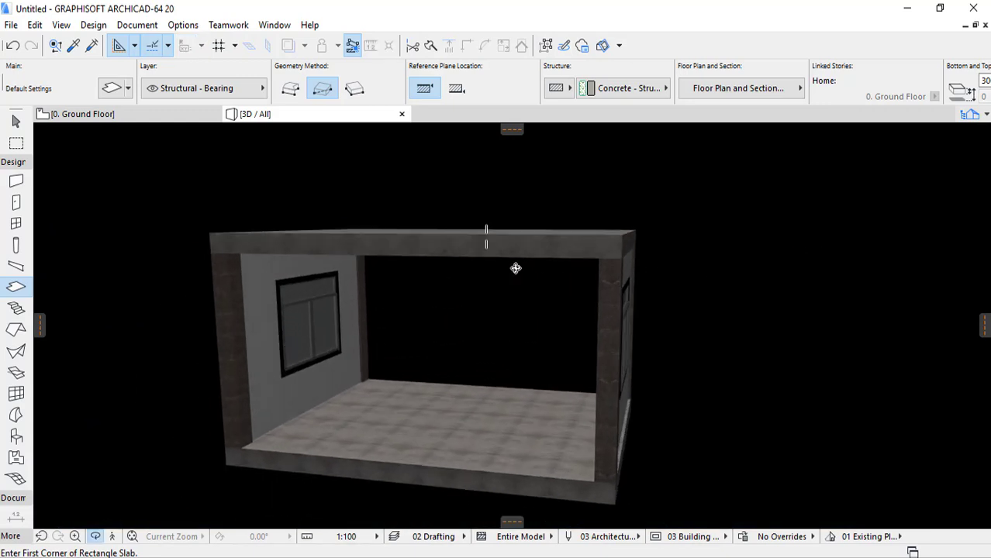
Step: Change the roof slab's elevation in the Info Box from 300 to 600
left_click(520, 248, "shift")
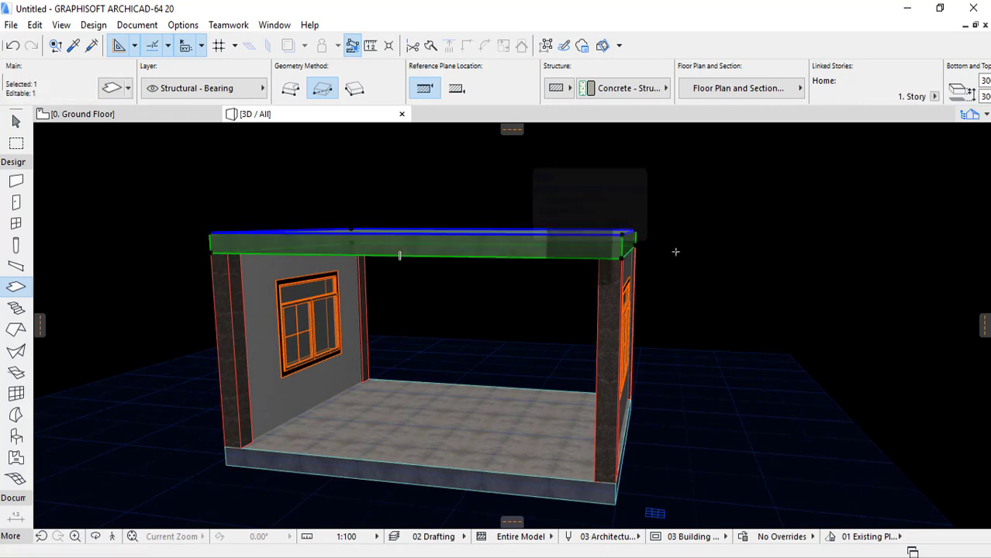
scroll(678, 96, "down", 3)
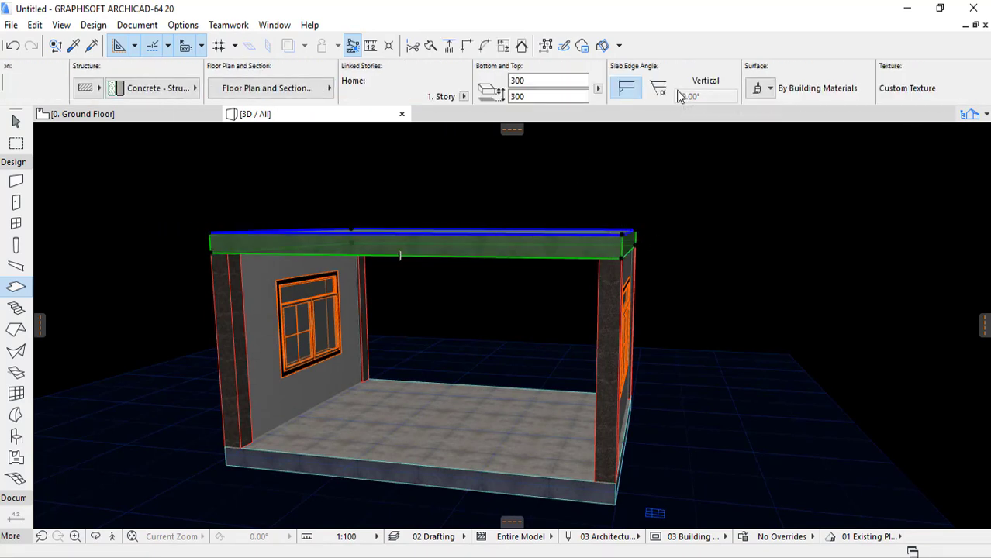
left_click(542, 96)
key("Return")
key("Escape")
middle_click_drag(630, 200, 142, 126, "shift")
Step: Check the ground floor plan, then return to 3D and reselect the roof slab
left_click(142, 120)
scroll(524, 240, "down", 4)
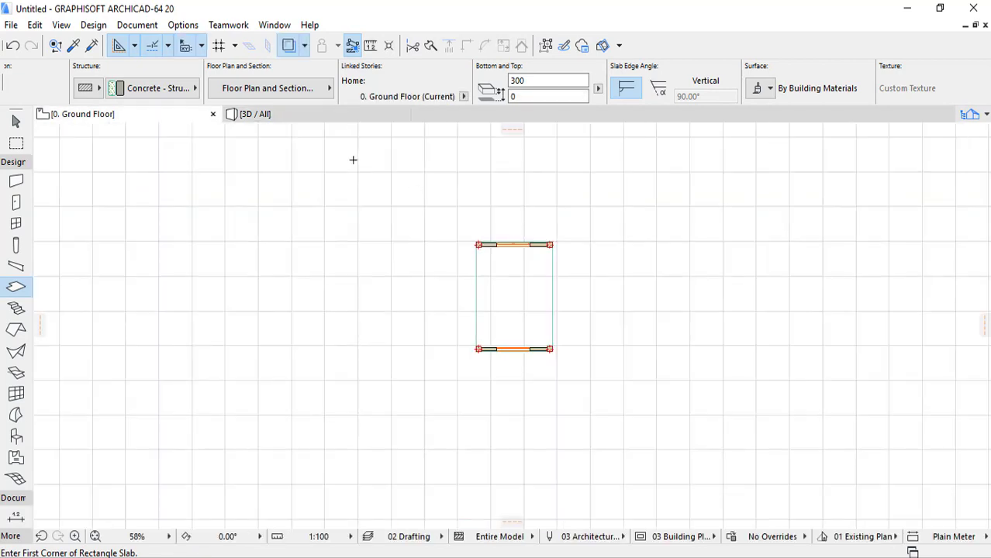
left_click(282, 117)
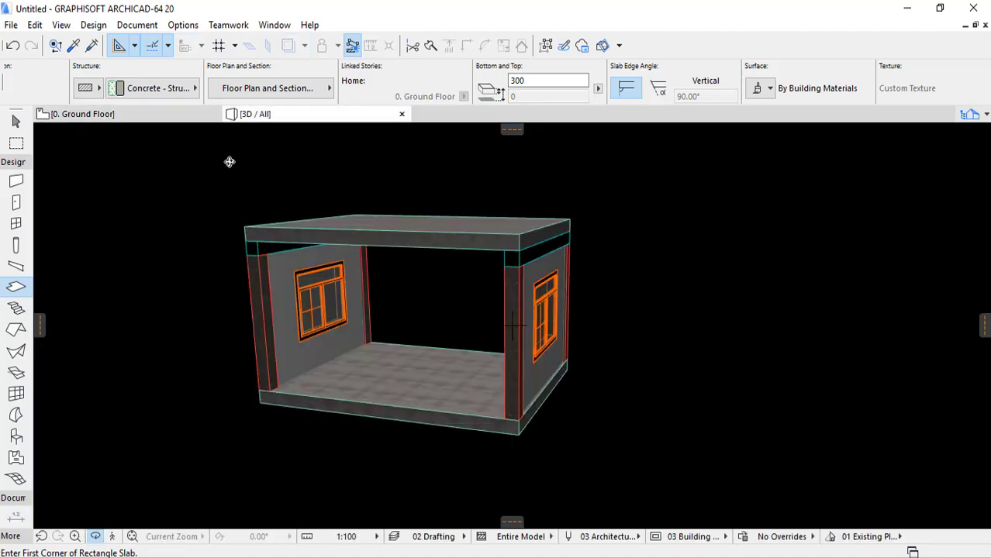
left_click(245, 224)
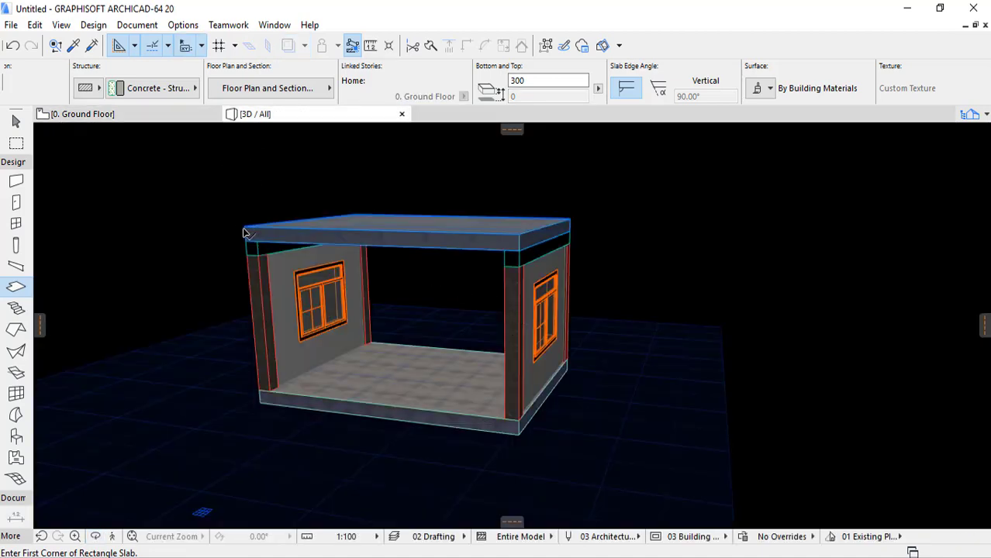
Step: Override the roof slab's top, edge and bottom surfaces with linked Siding - Light
right_click(242, 174)
left_click(243, 177)
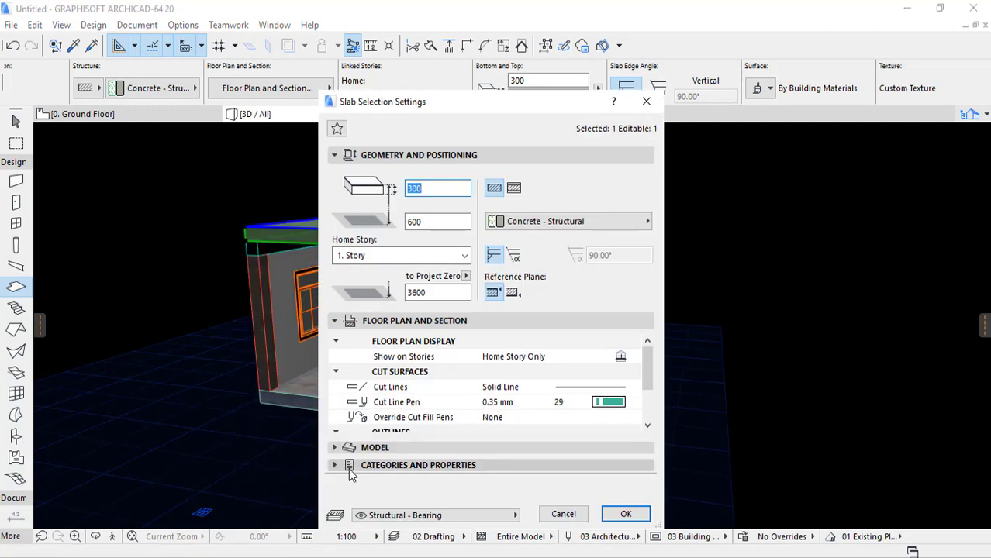
left_click(371, 447)
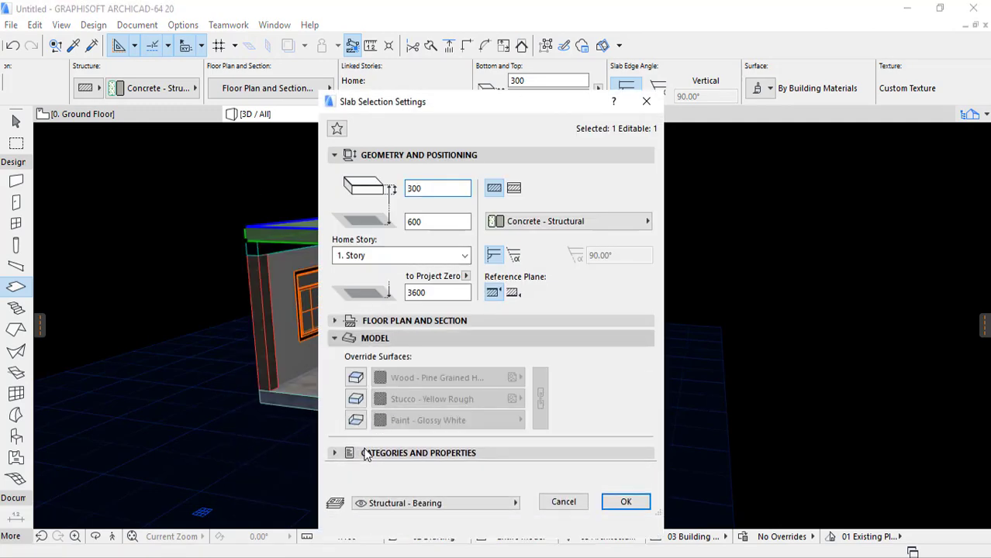
left_click(355, 380)
left_click(355, 398)
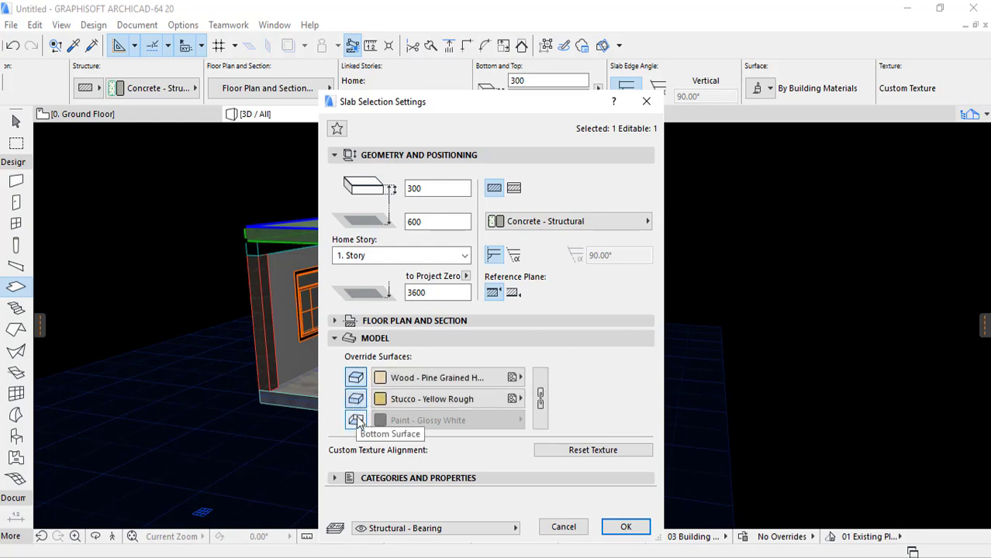
left_click(355, 419)
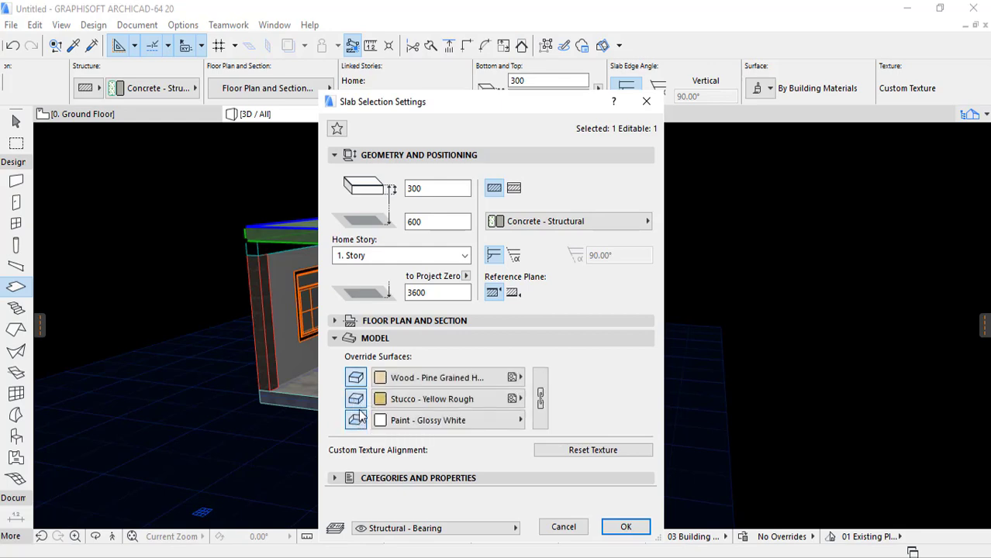
left_click(407, 378)
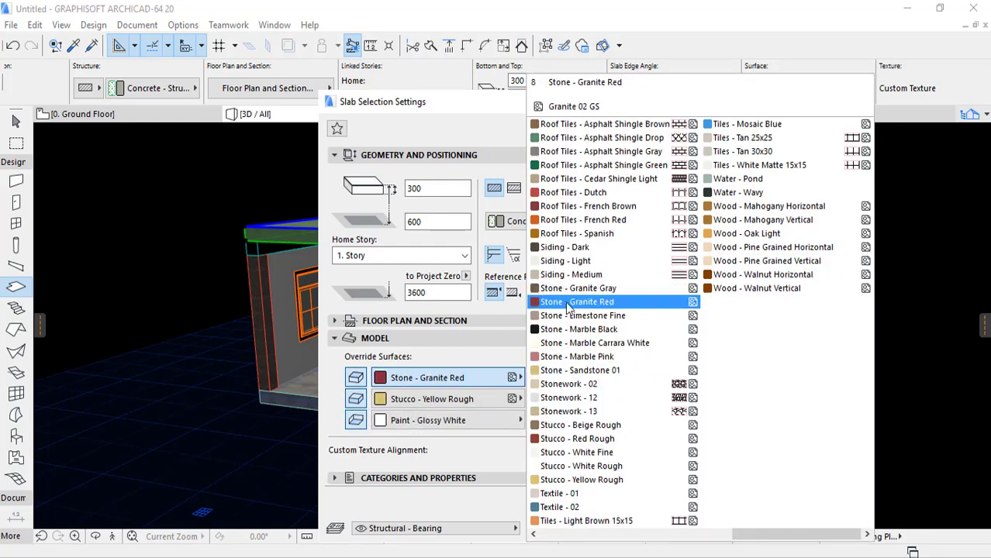
left_click(570, 260)
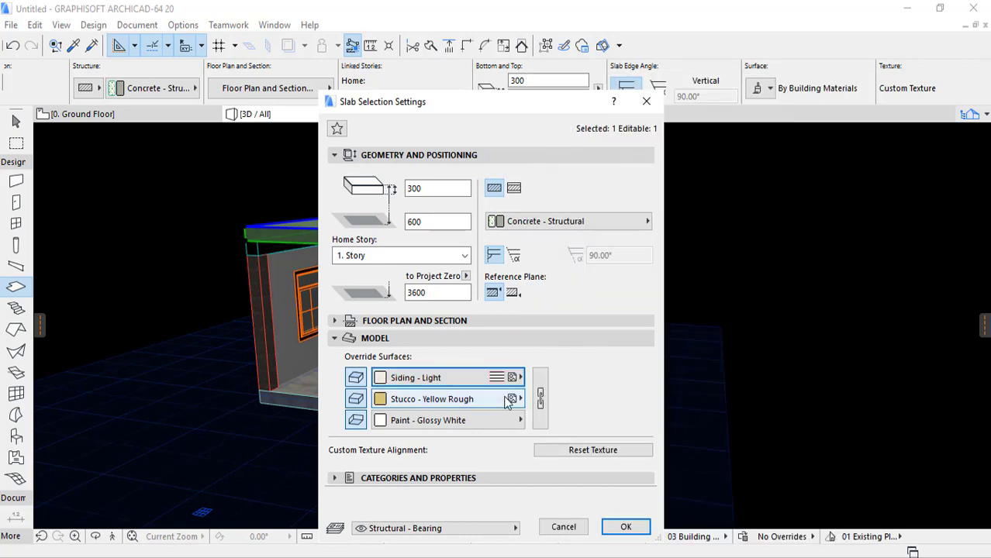
left_click(540, 397)
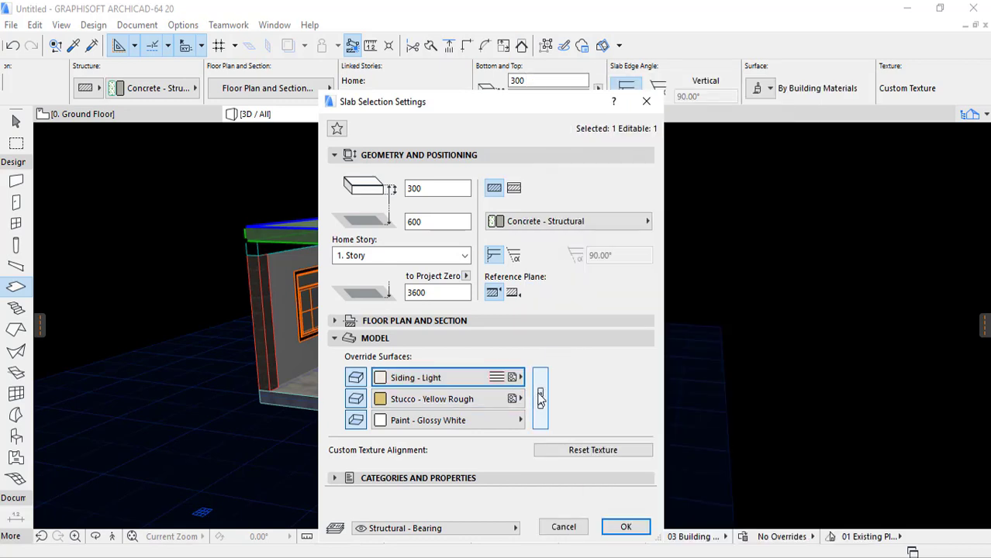
left_click(624, 527)
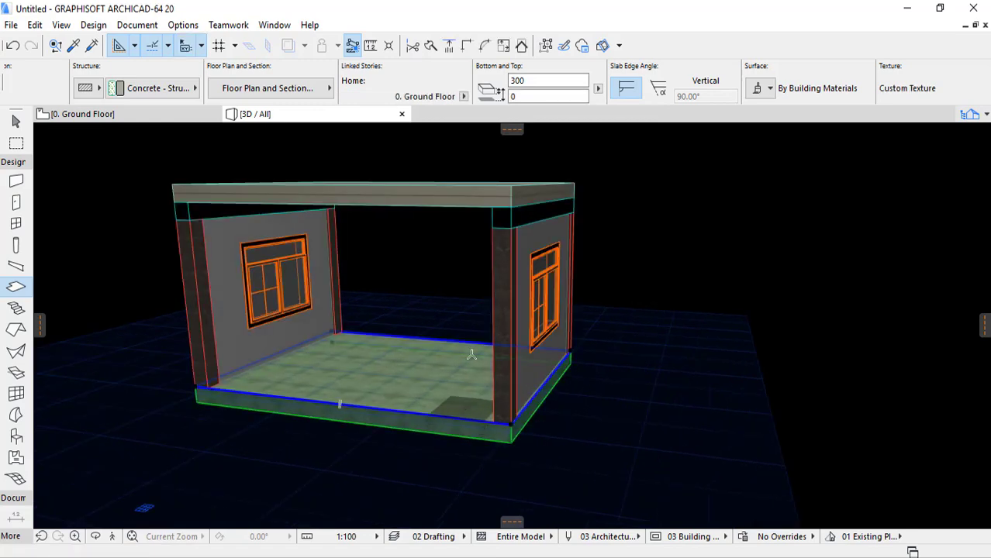
Step: Offset all edges of the floor slab outward by 1000
middle_click_drag(469, 422, 491, 398, "shift")
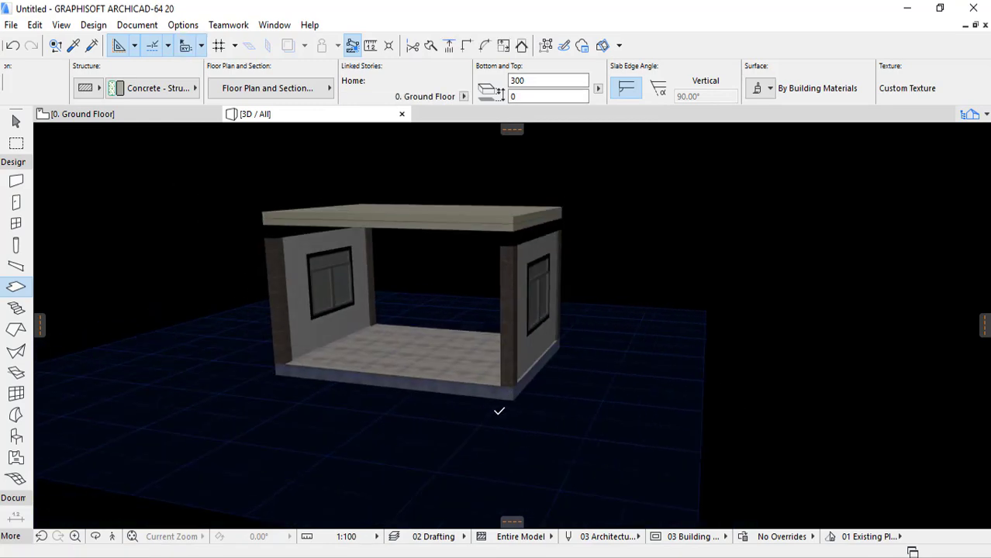
scroll(522, 372, "up", 3)
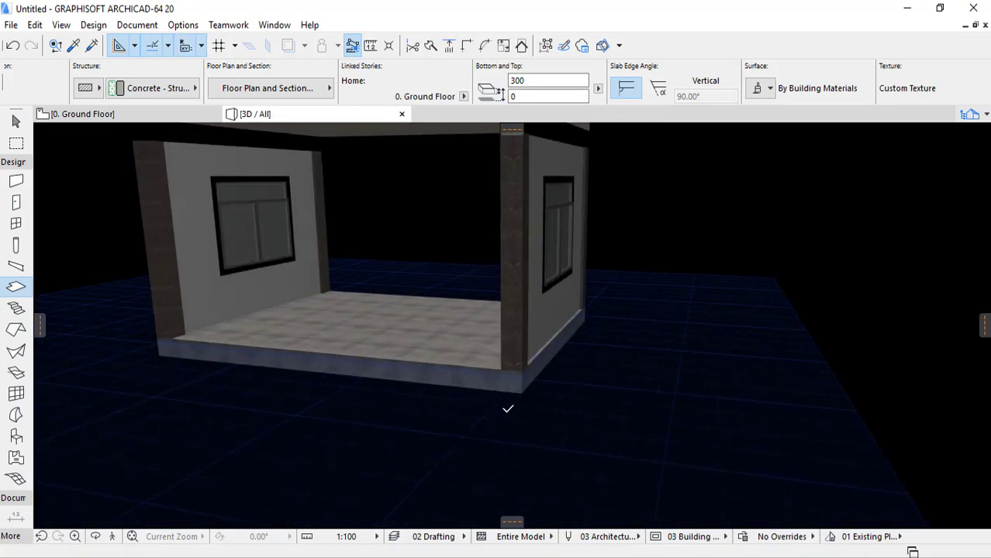
left_click(523, 372)
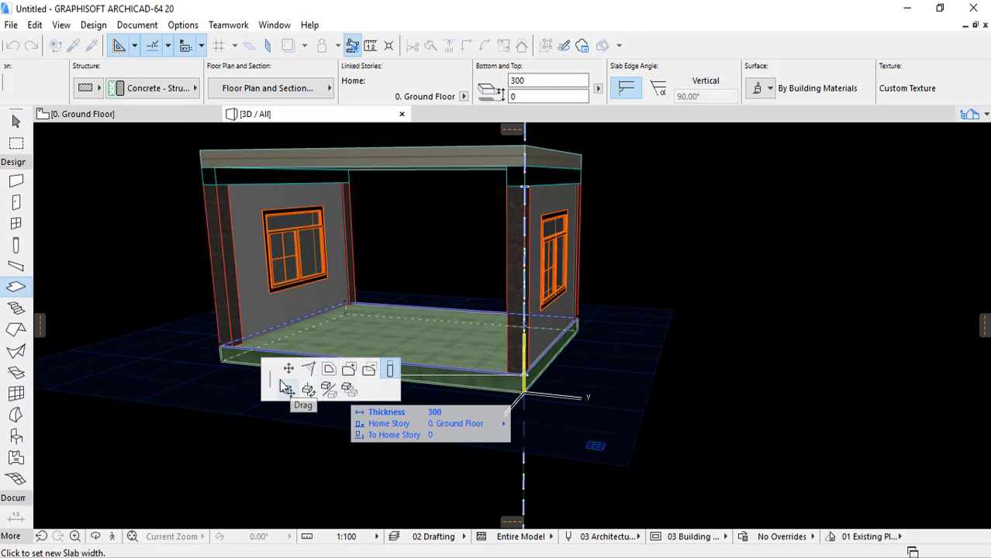
left_click(330, 372)
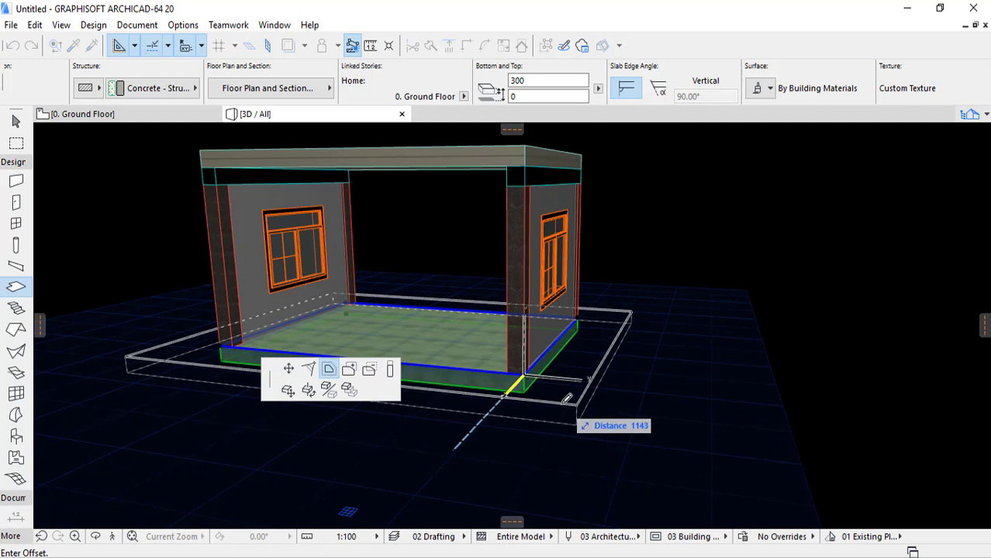
type("1000")
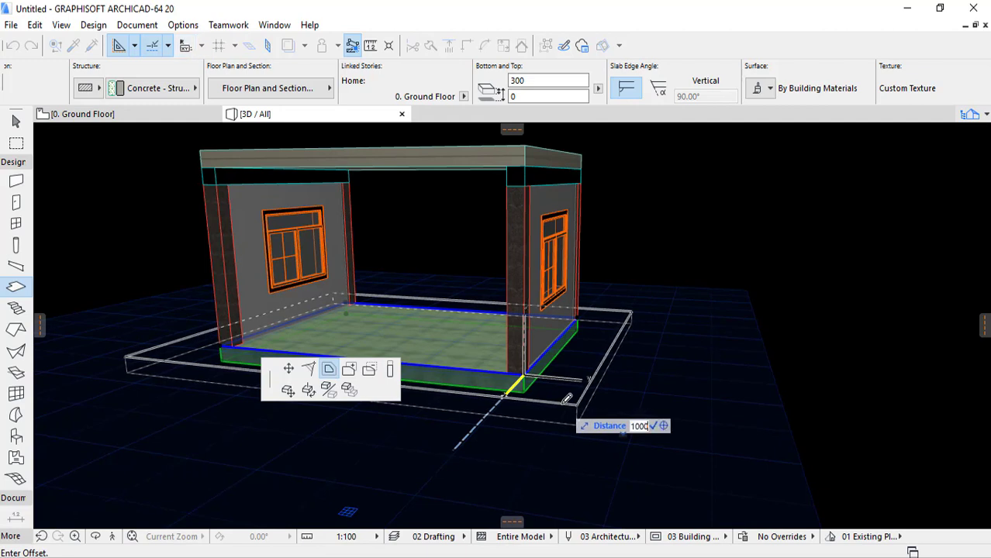
left_click(567, 398)
middle_click_drag(513, 393, 390, 254, "shift")
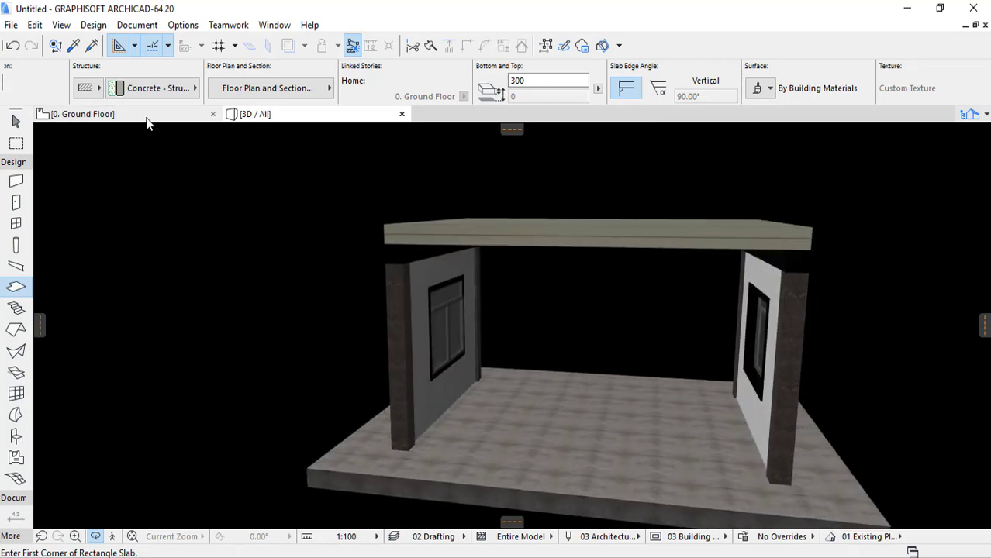
Step: Enable the floor slab's surface overrides and set its top to Tiles - Tan 30x30
left_click(308, 467, "shift")
right_click(283, 336)
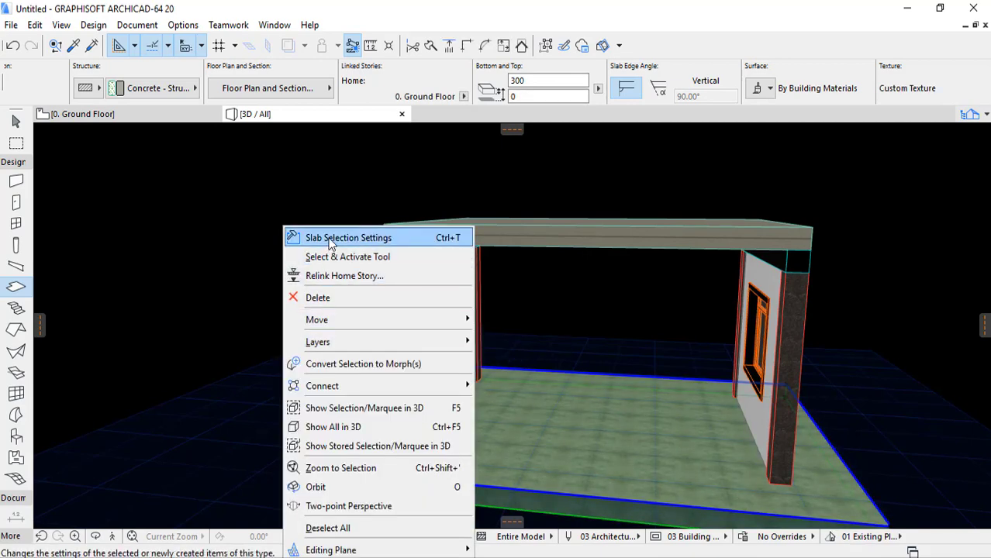
left_click(333, 238)
left_click(358, 378)
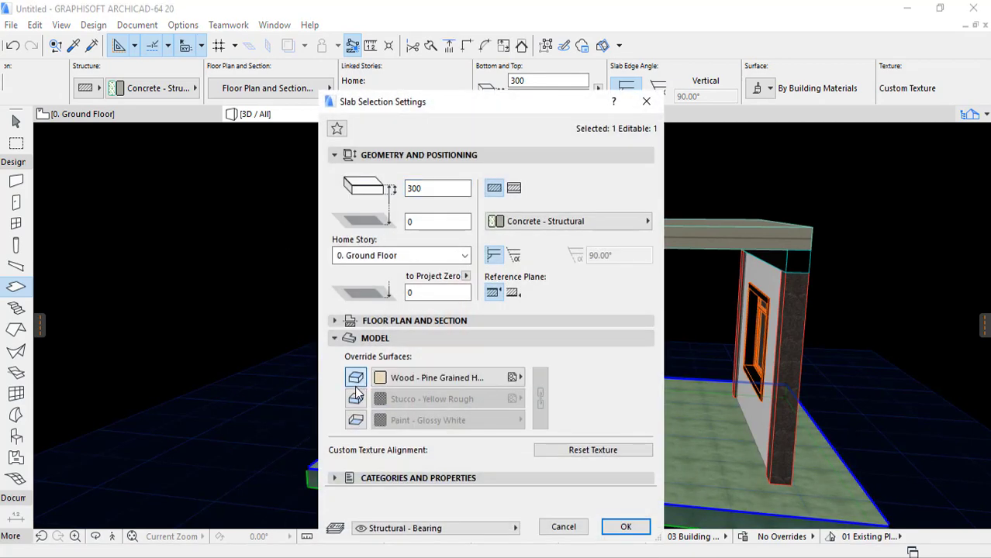
left_click(356, 399)
left_click(357, 419)
left_click(387, 382)
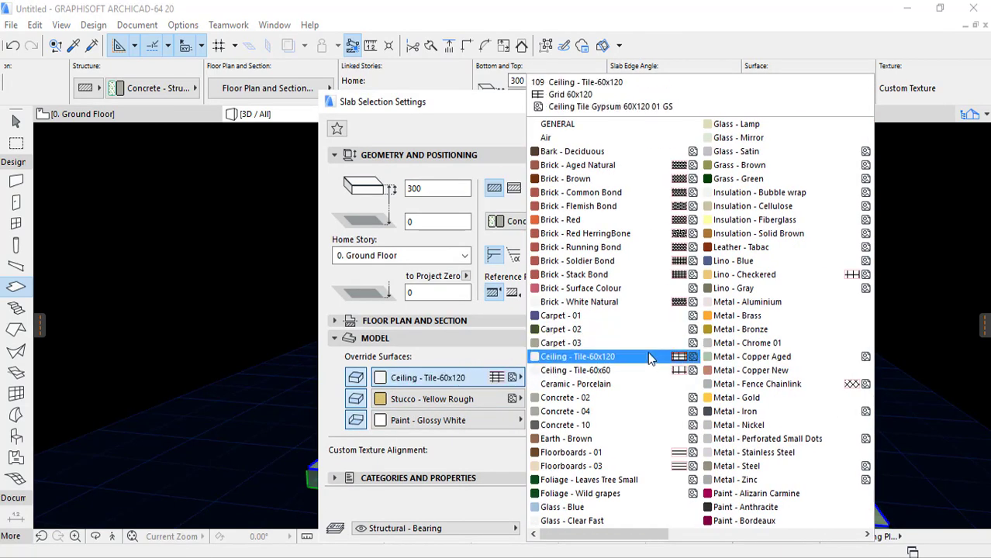
scroll(649, 358, "down", 3)
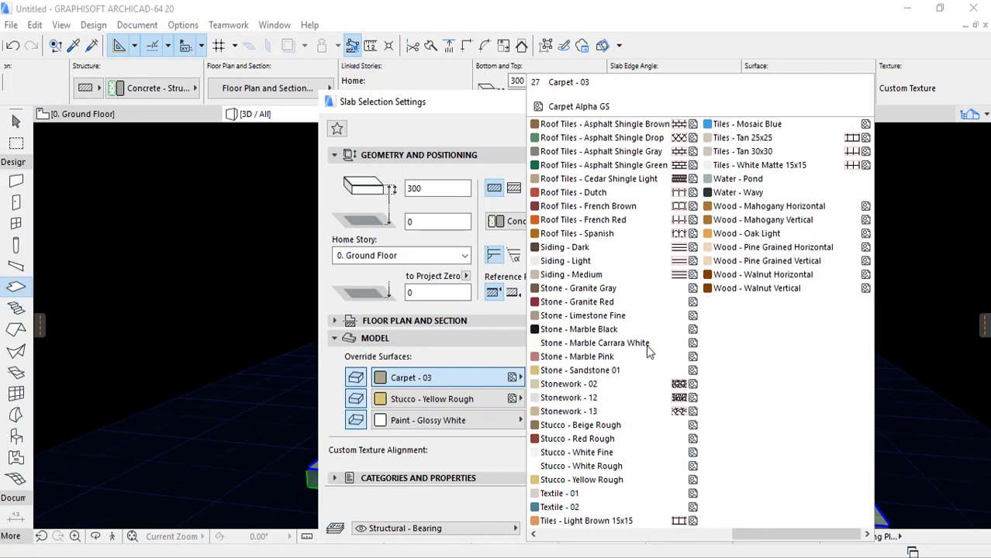
left_click(706, 152)
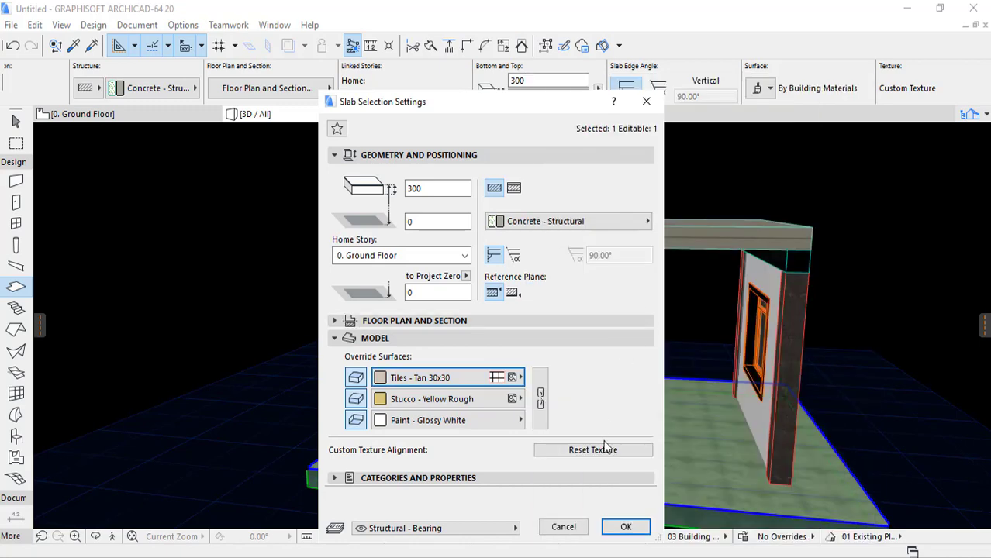
left_click(624, 527)
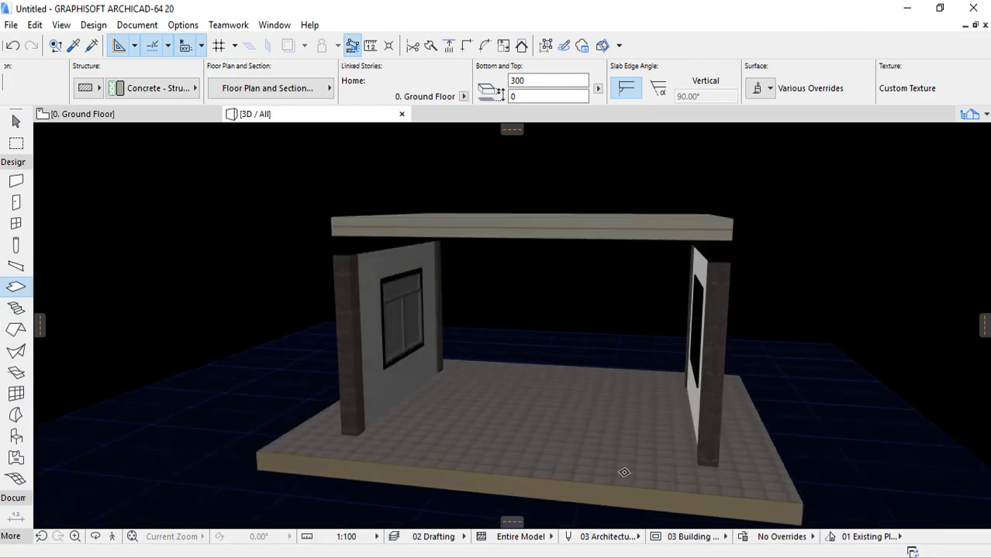
Step: Select both beams and override their surfaces with Paint - Titanium White
left_click(17, 247)
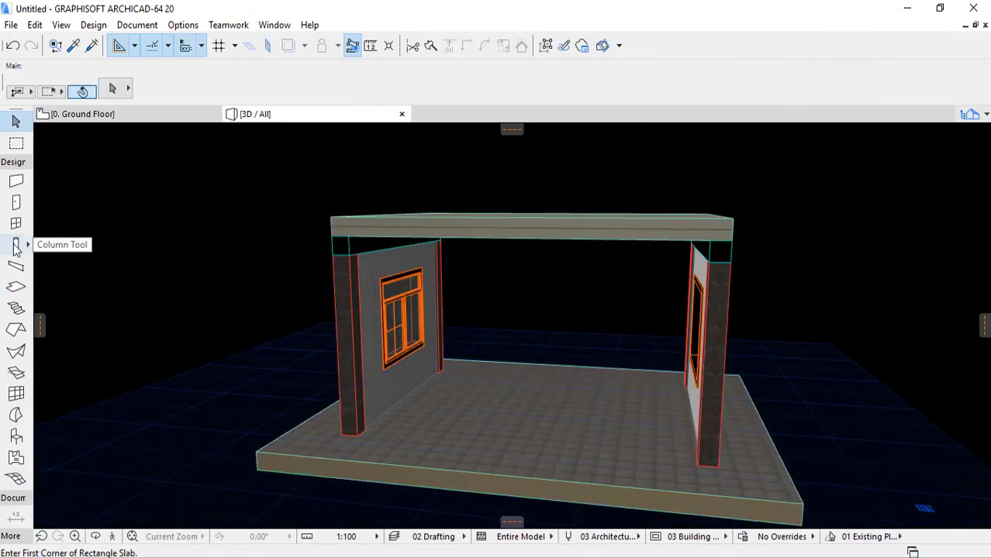
key("ctrl+a")
right_click(176, 200)
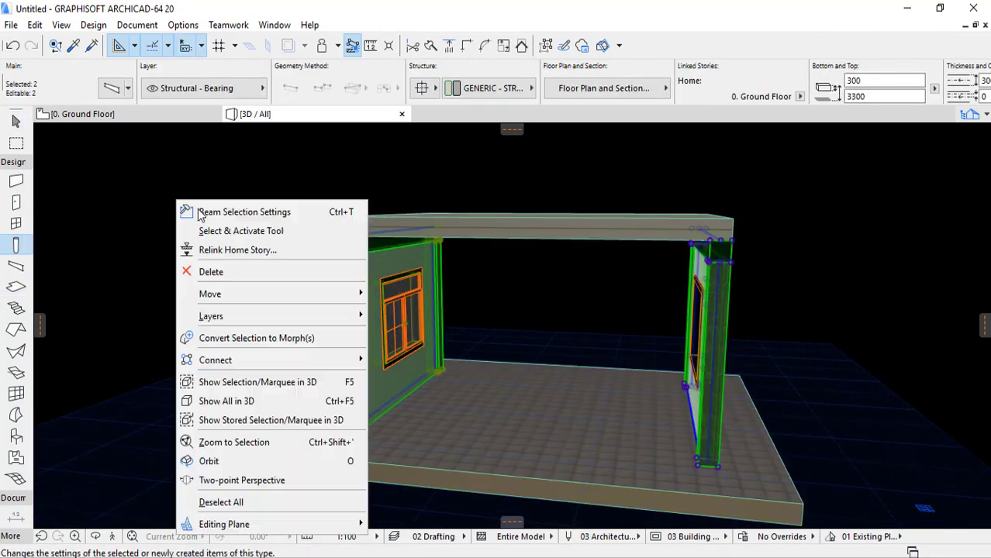
left_click(206, 211)
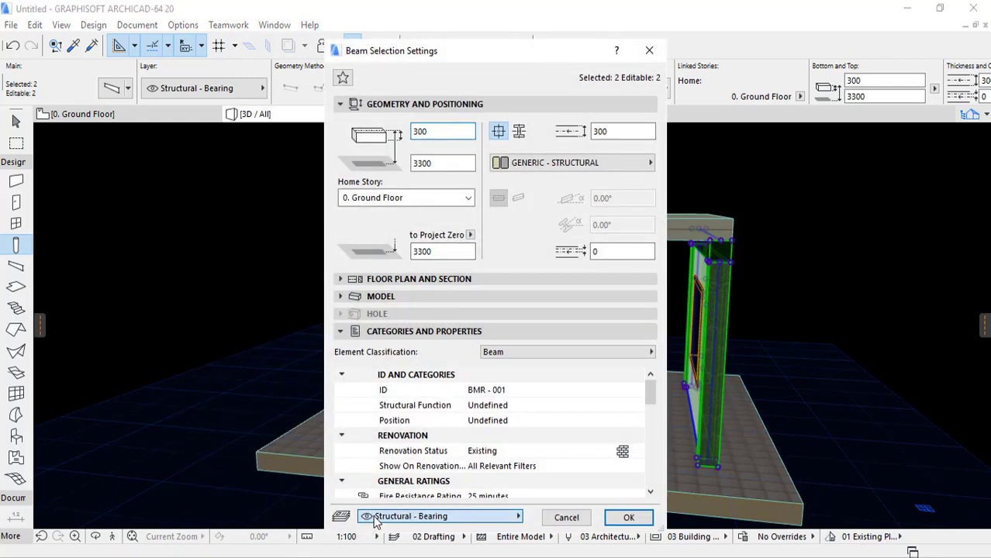
left_click(380, 516)
left_click(397, 332)
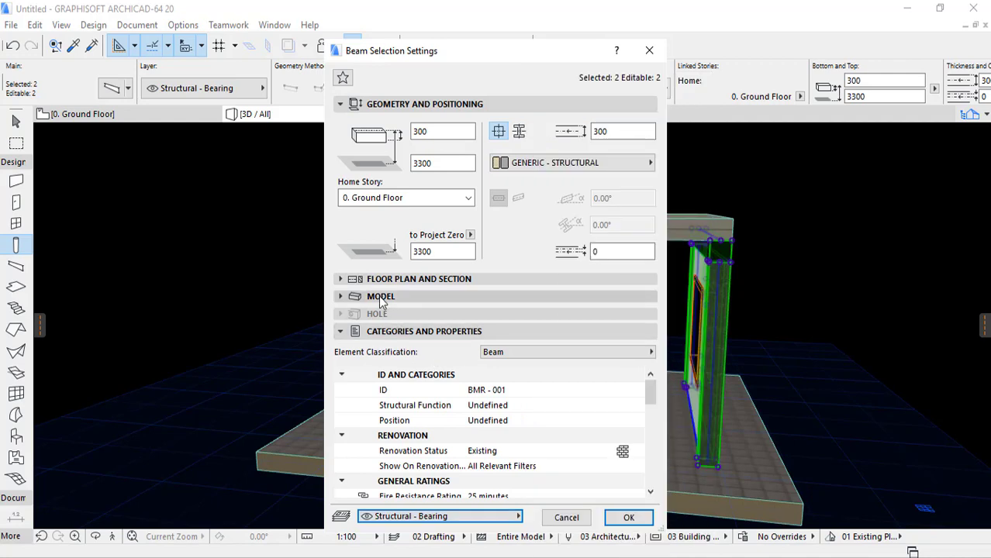
left_click(392, 296)
left_click(407, 335)
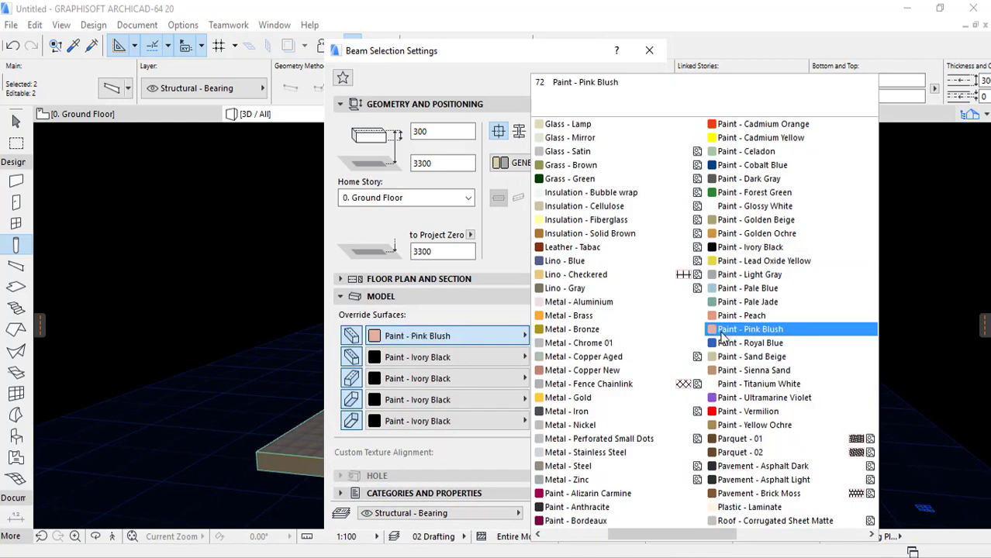
left_click(730, 384)
left_click(628, 516)
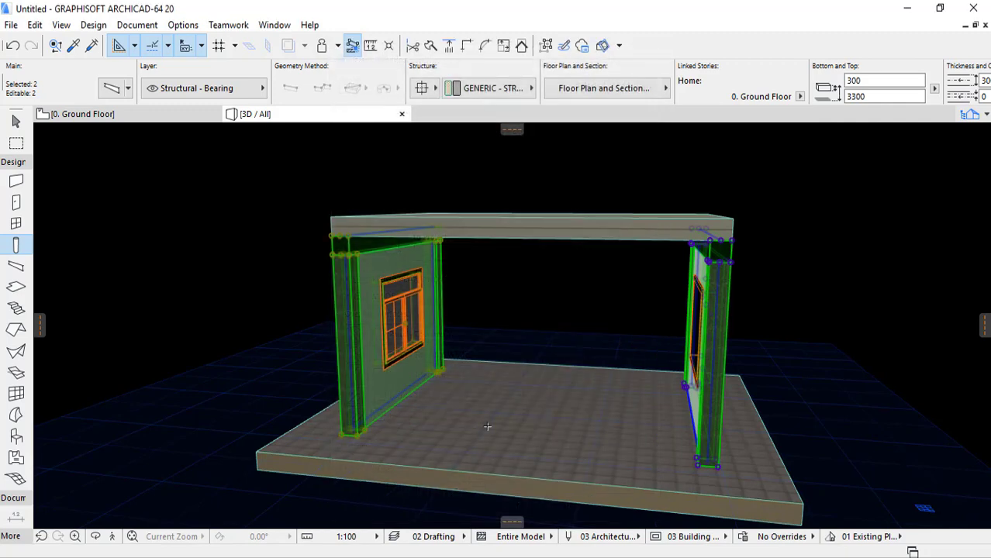
Step: Override the selected columns' surface with Paint - Titanium White in Column settings
double_click(17, 247)
left_click(417, 360)
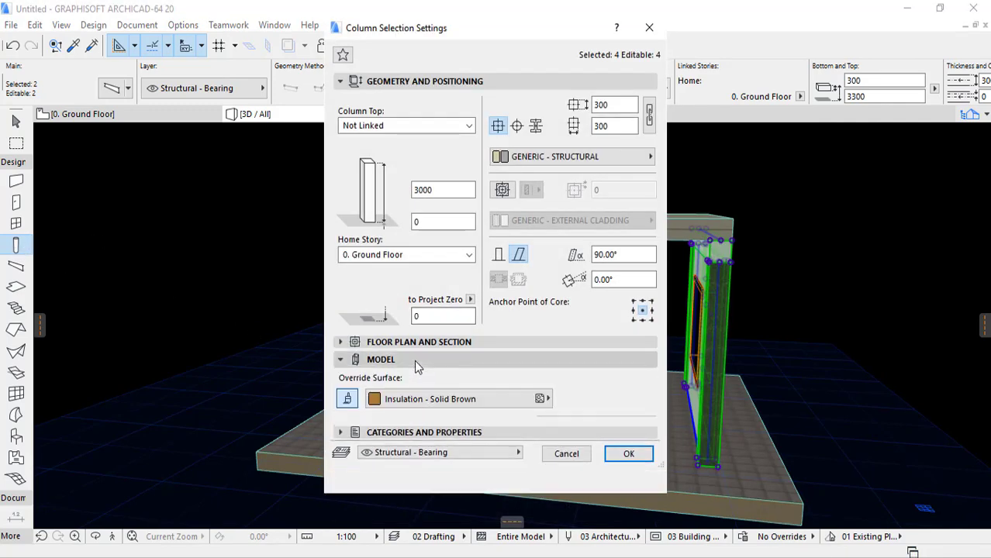
left_click(451, 399)
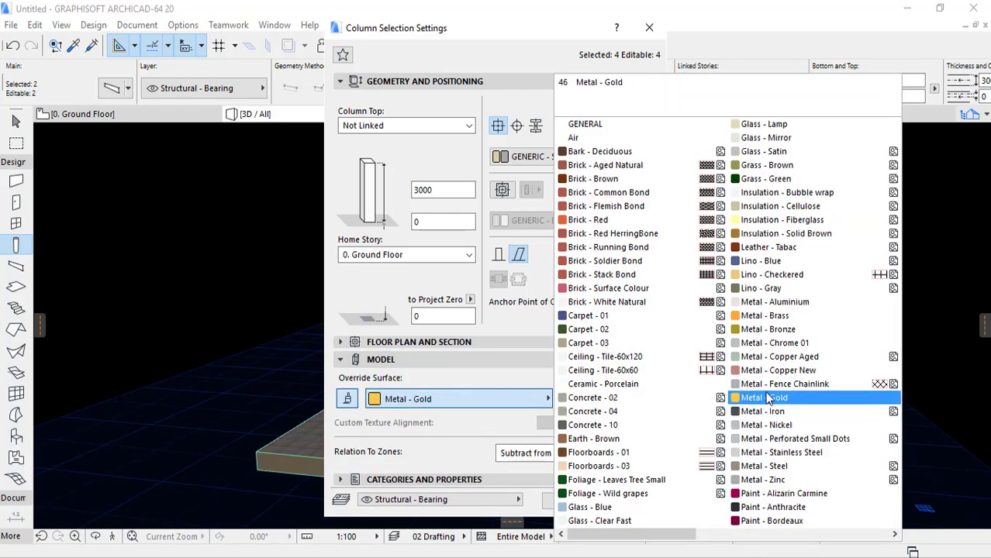
scroll(655, 363, "down", 3)
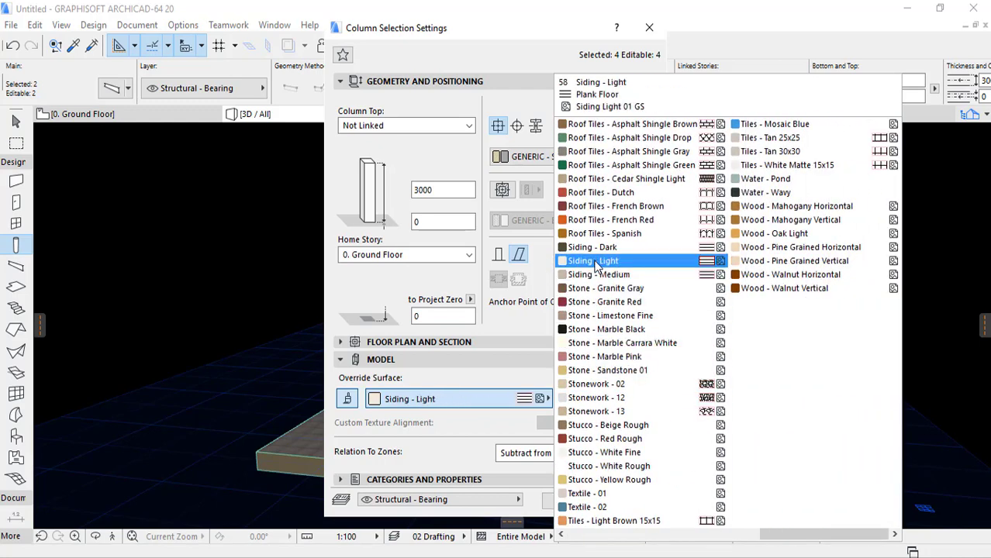
scroll(597, 266, "up", 3)
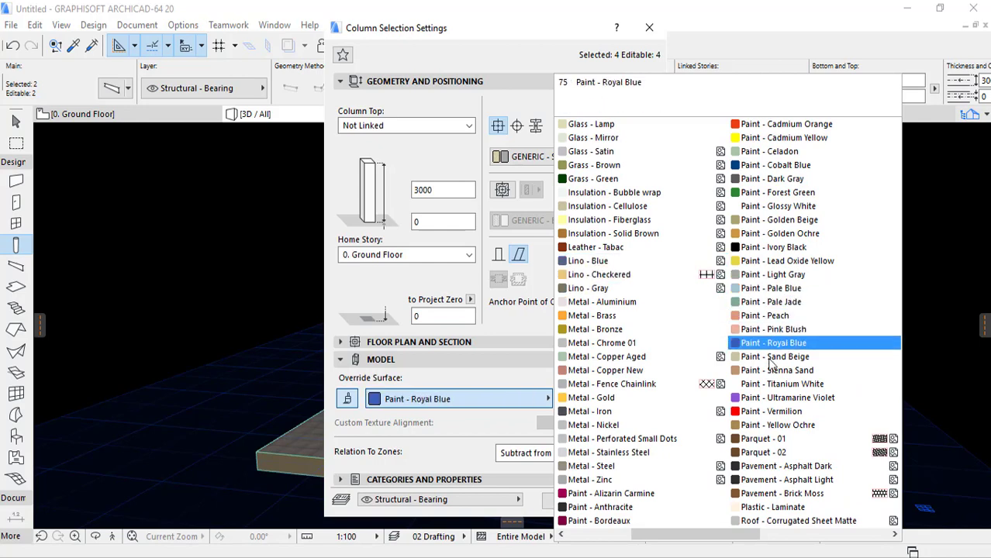
left_click(773, 385)
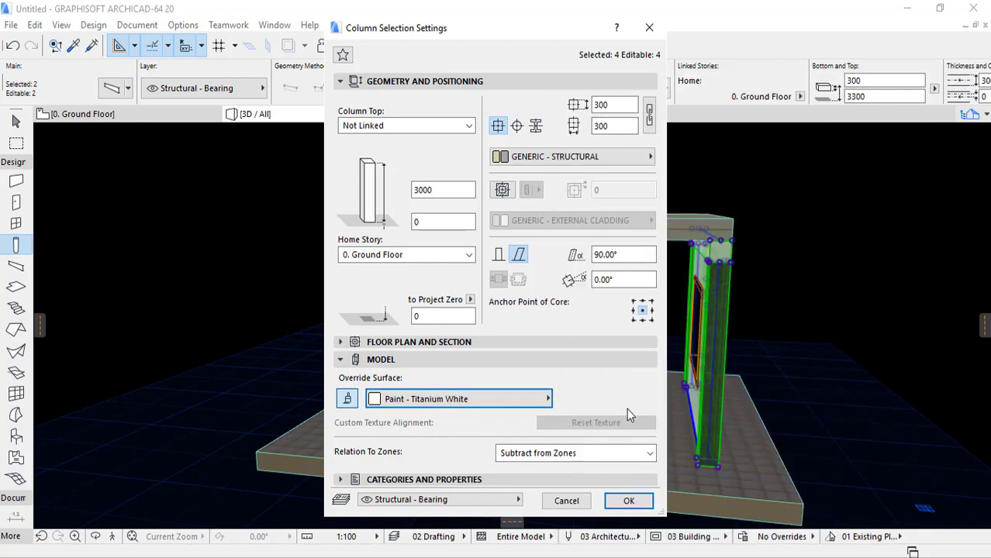
left_click(626, 500)
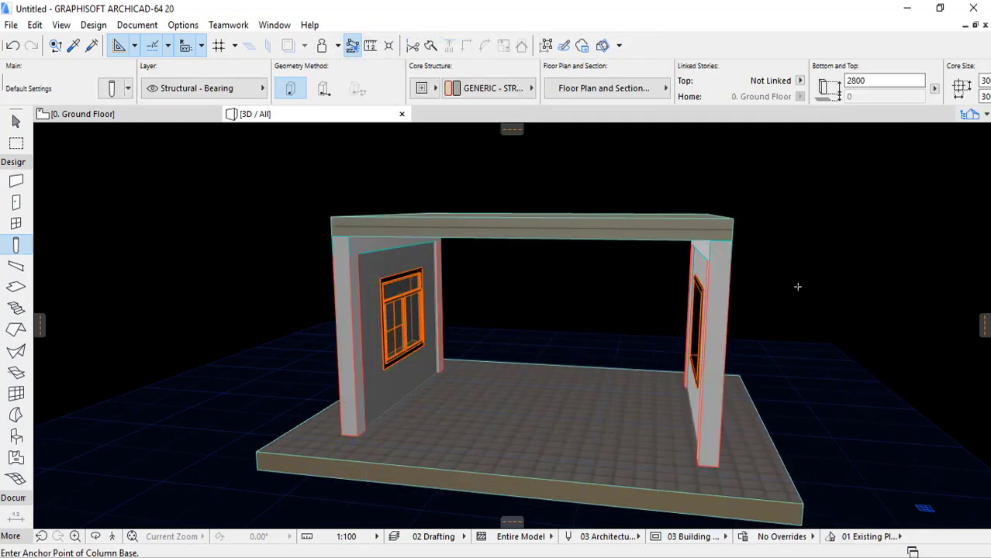
Step: Orbit to the building's other side, then select all elements and narrow the selection to slabs
mouse_move(797, 287)
middle_mouse_down("shift")
mouse_move(652, 254)
mouse_move(532, 259)
mouse_move(506, 275)
mouse_move(568, 285)
middle_mouse_up("shift")
key("ctrl+a")
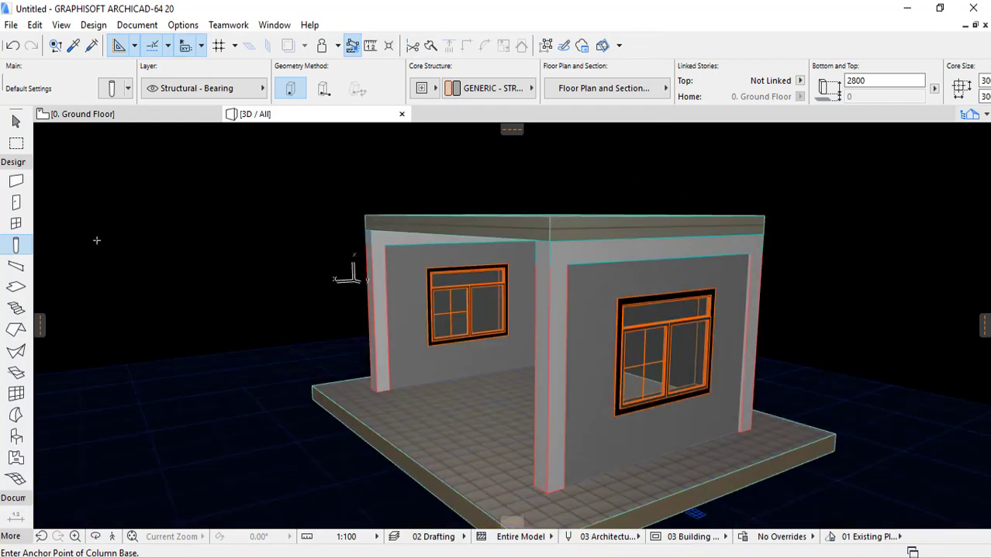
left_click(15, 287)
Step: Open Slab Selection Settings for both slabs, close it unchanged and clear the selection
key("ctrl+a")
right_click(155, 211)
left_click(232, 221)
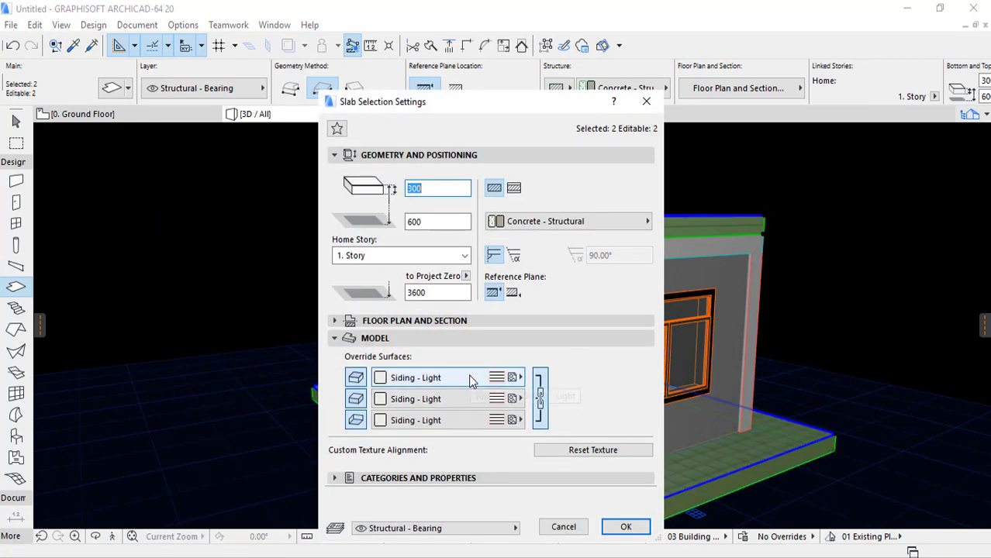
key("Return")
key("Escape")
Step: Set the roof slab's top, edge and bottom surfaces to Paint - Titanium White
left_click(398, 216)
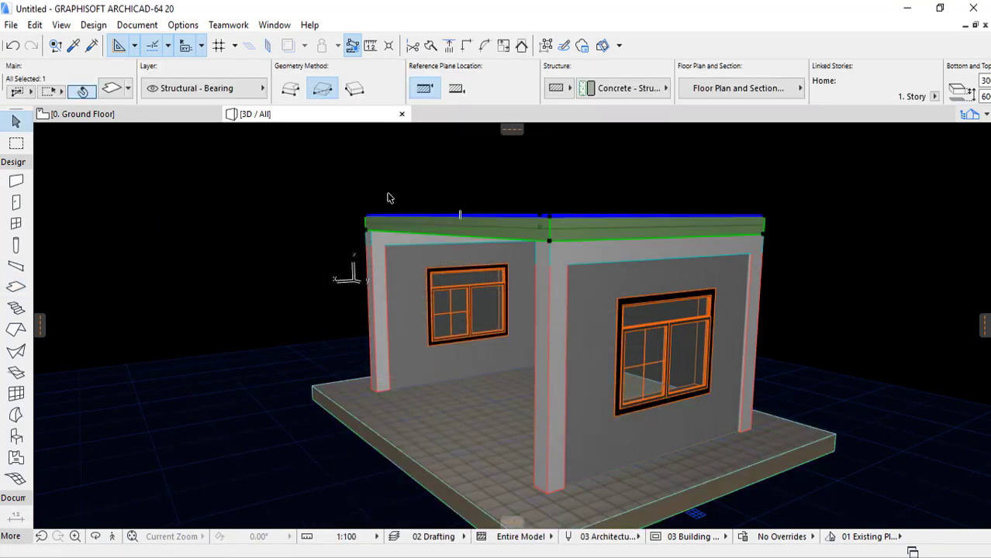
right_click(391, 201)
left_click(403, 205)
left_click(466, 378)
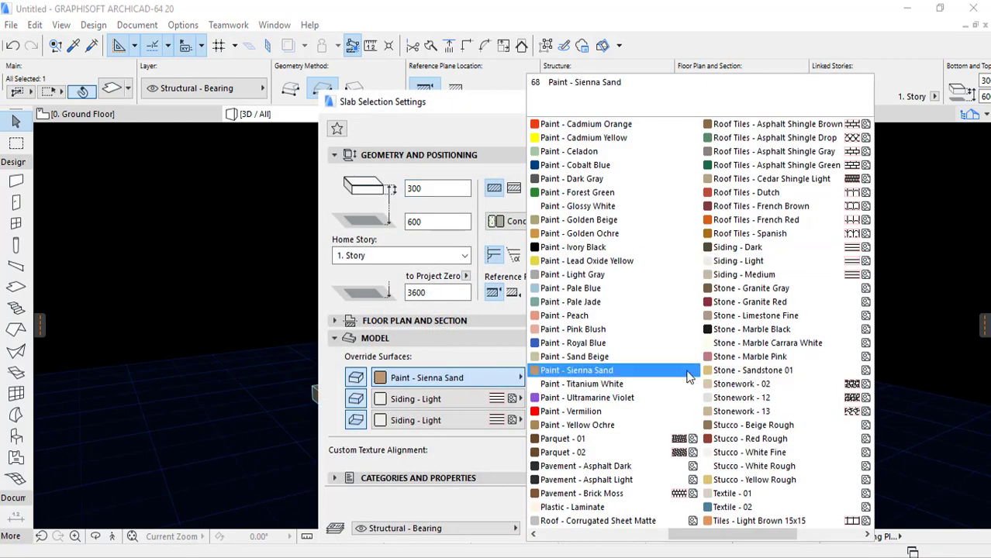
left_click(756, 371)
left_click(589, 384)
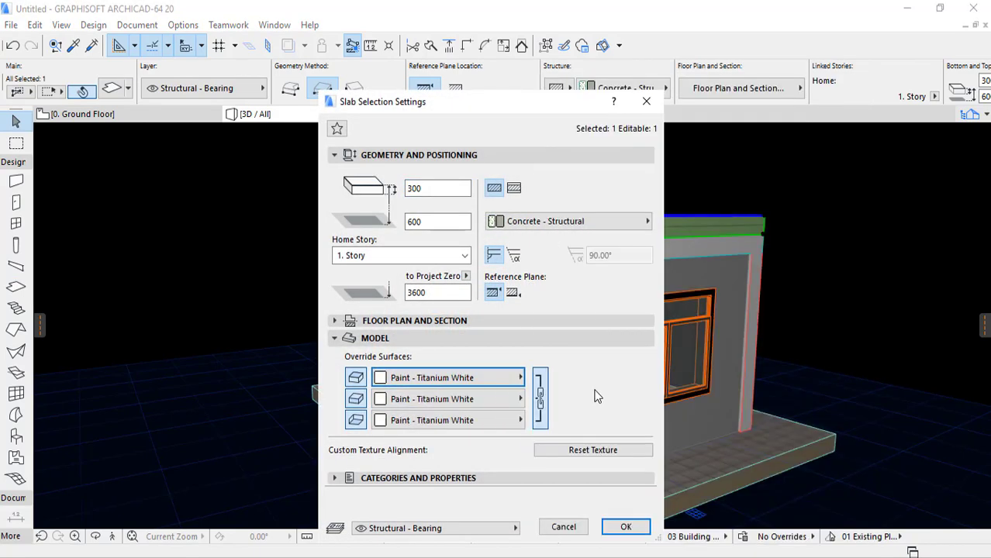
left_click(627, 527)
Step: Select both beams and check their settings, closing them without changes
left_click(827, 342)
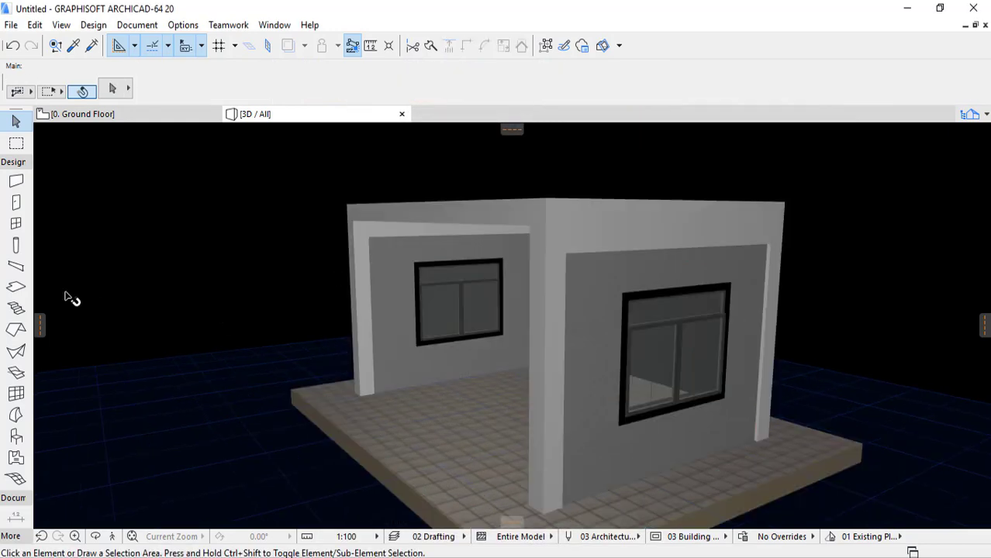
key("ctrl+a")
left_click(15, 183)
key("ctrl+a")
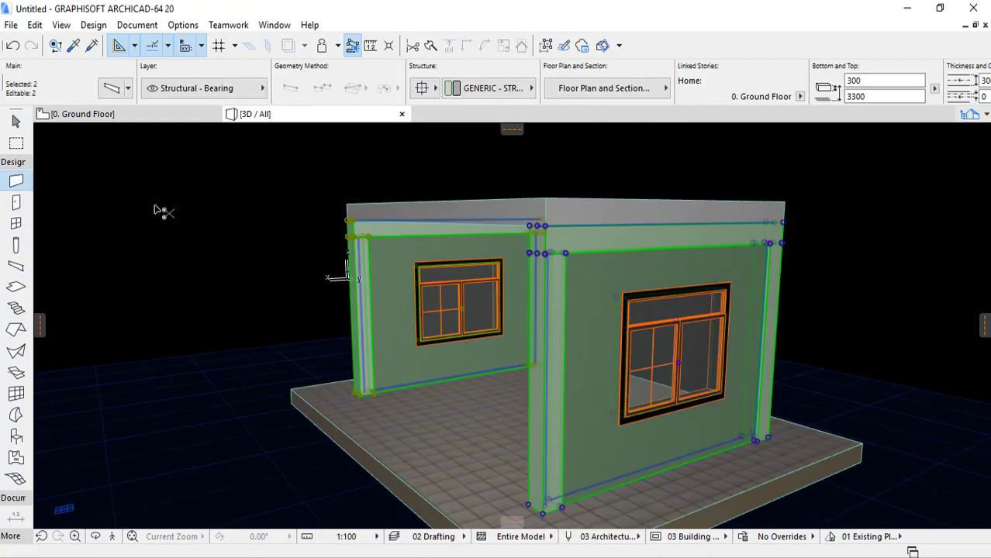
right_click(155, 211)
left_click(201, 222)
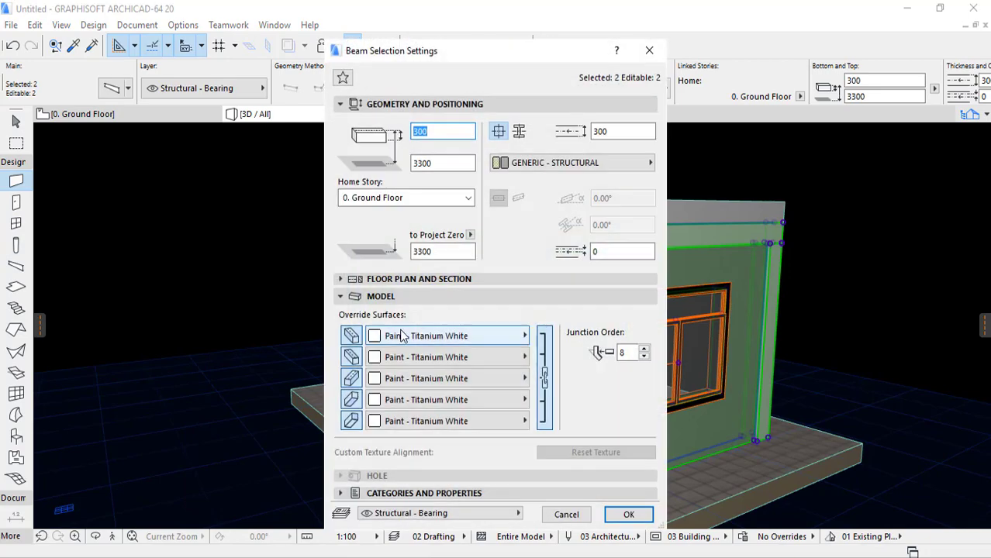
key("Escape")
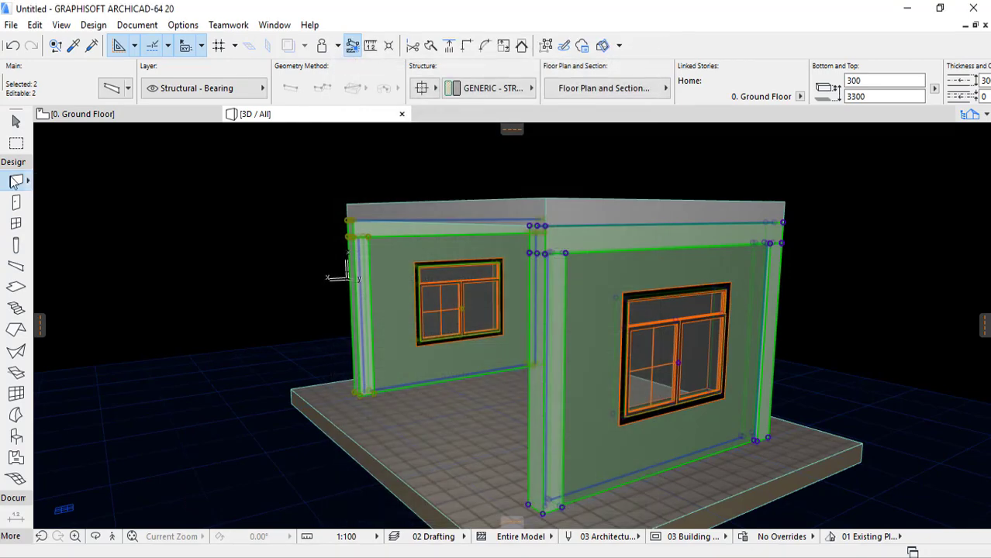
Step: Override all three surfaces of both walls with Brick - Red
double_click(15, 180)
left_click(419, 393)
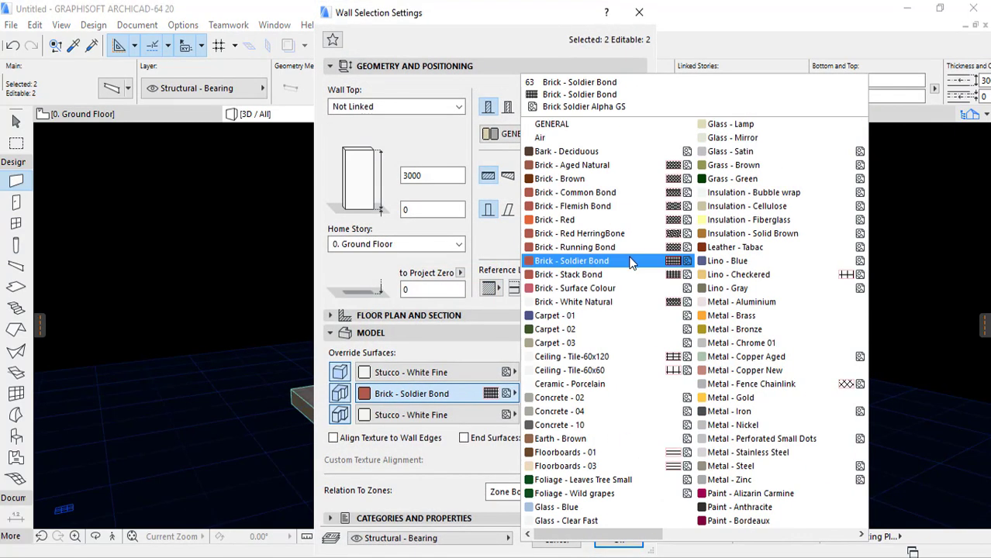
left_click(581, 220)
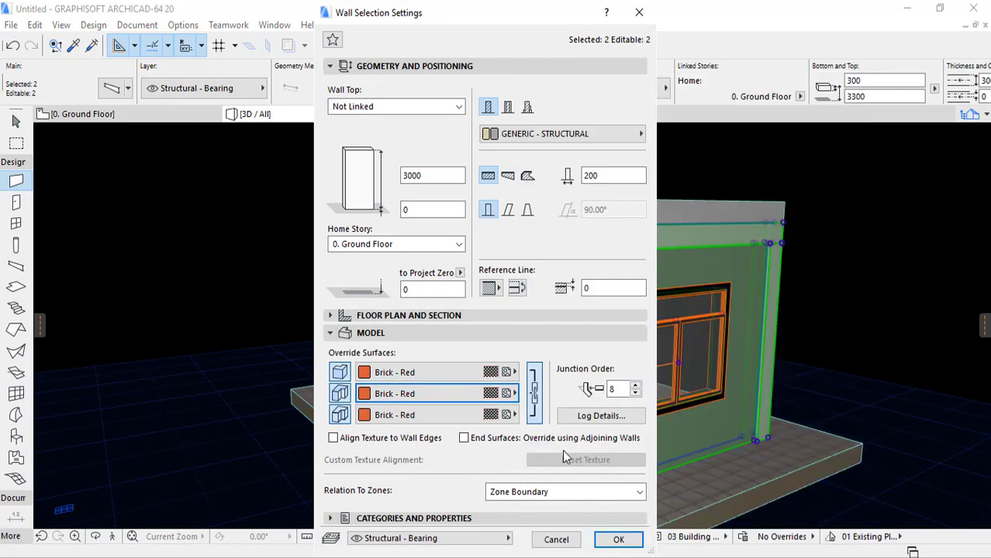
left_click(618, 538)
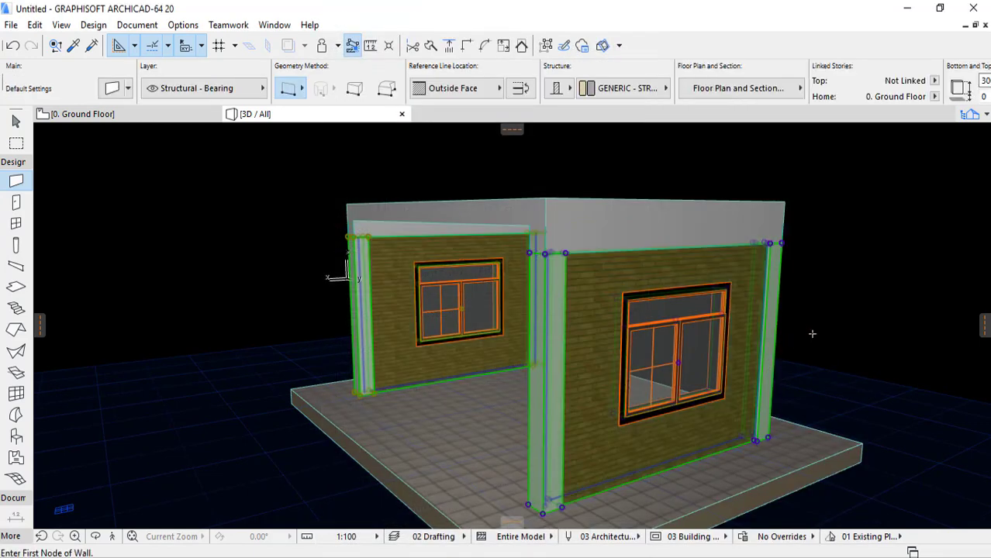
Step: Orbit and zoom around the brick room and roof, then go to the zoomed-in 0. Ground Floor plan
middle_click_drag(807, 337, 495, 372, "shift")
scroll(525, 343, "down", 3)
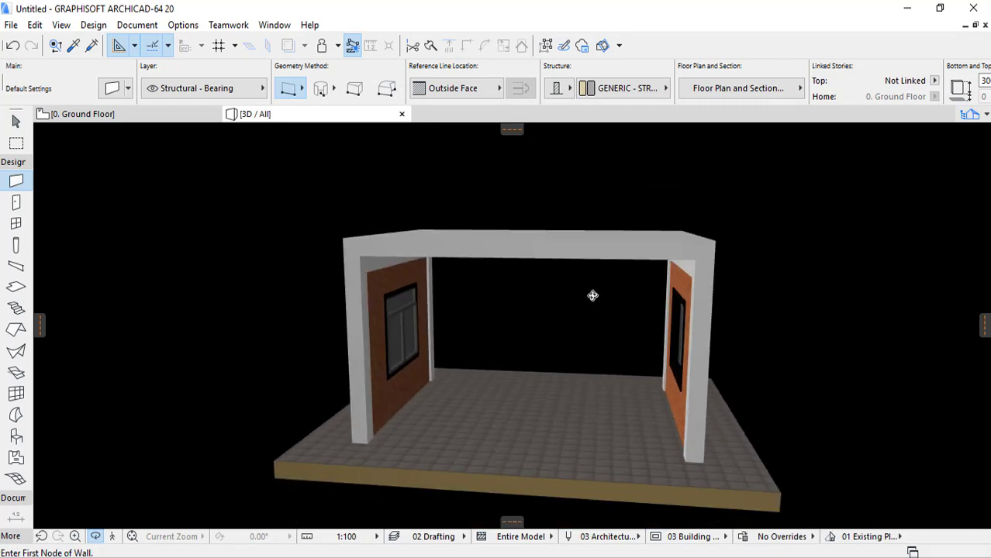
middle_click_drag(595, 296, 655, 267, "shift")
scroll(655, 270, "up", 2)
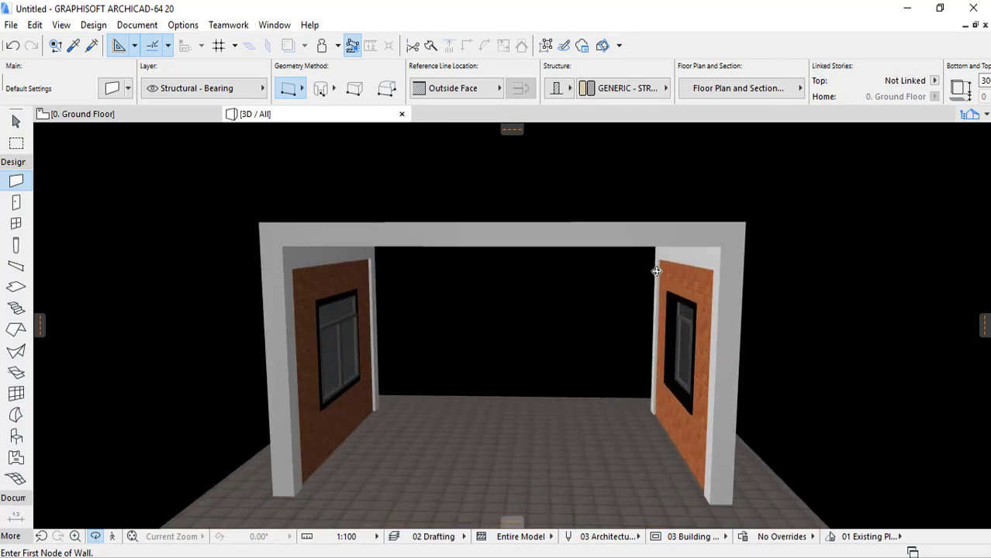
middle_click_drag(453, 239, 468, 218, "shift")
left_click(105, 116)
scroll(581, 286, "up", 2)
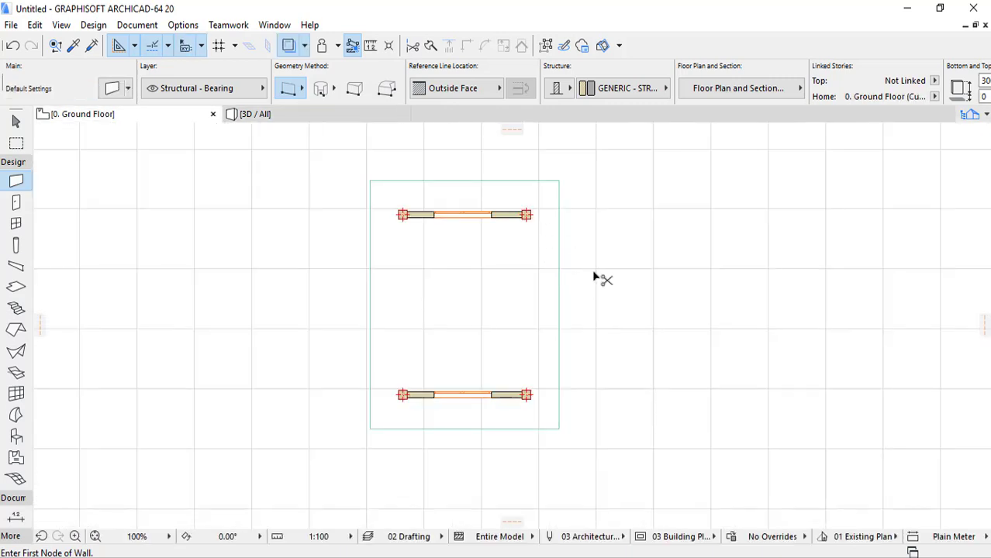
Step: On 1. Story, subtract a rectangular hole from the roof slab's polygon
key("ctrl+Up")
left_click(531, 247, "shift")
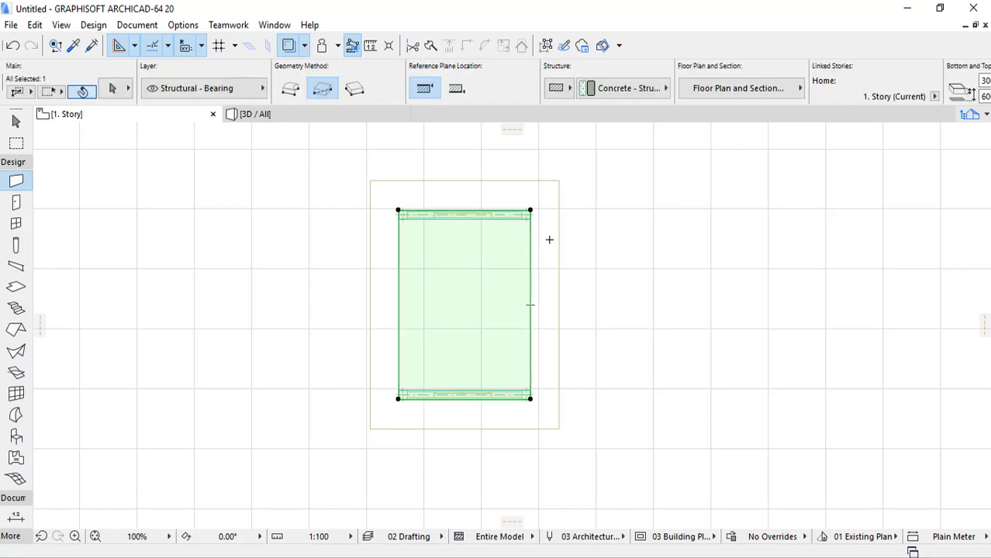
left_click(530, 243)
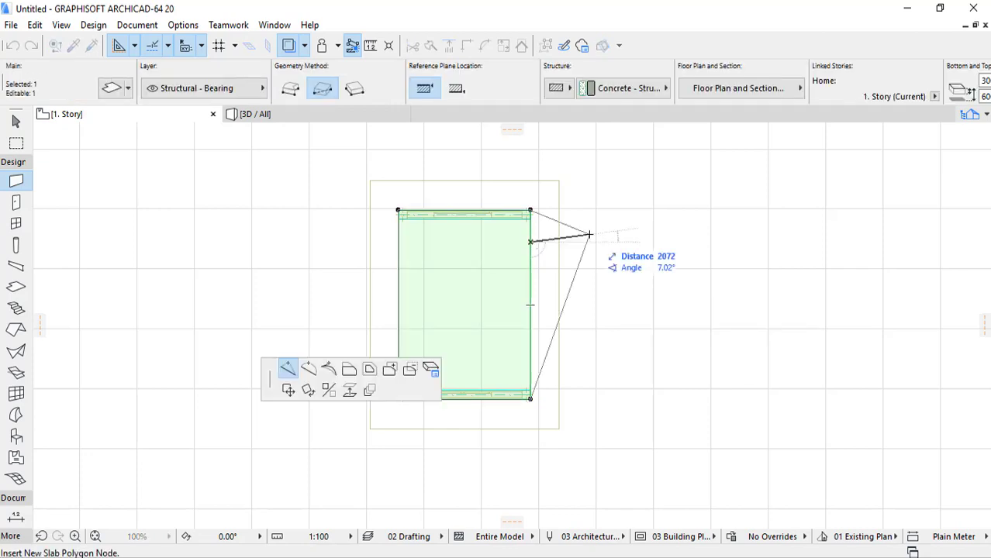
left_click(409, 372)
left_click(426, 262)
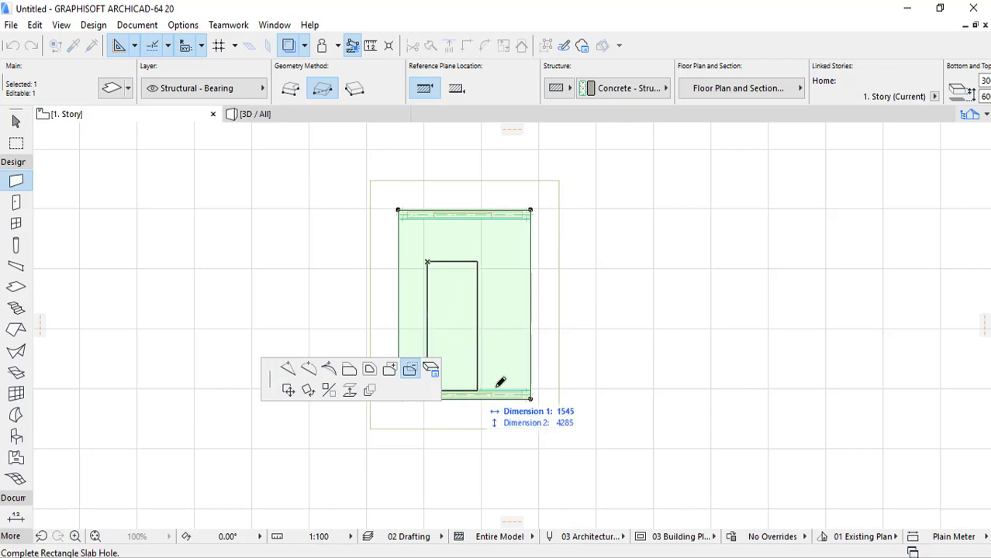
left_click(511, 341)
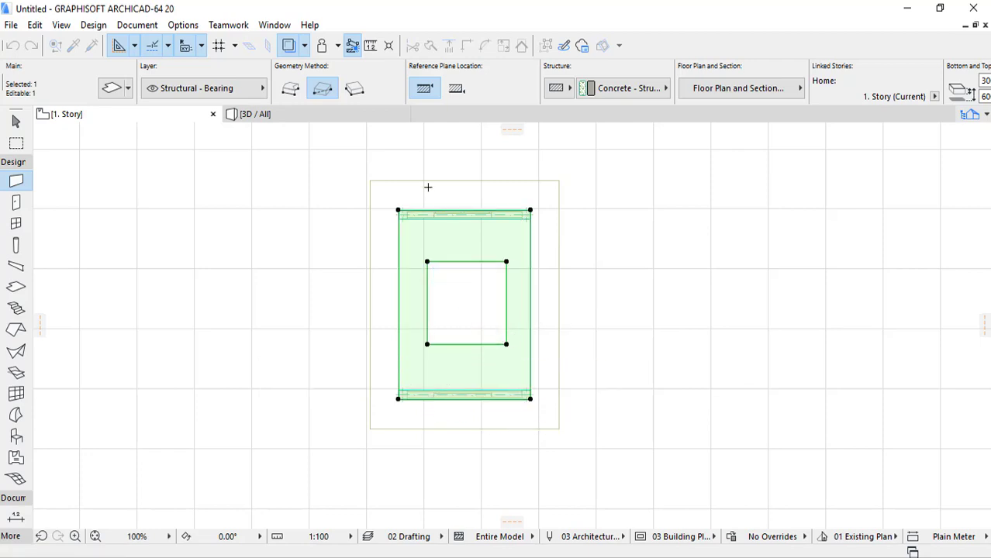
Step: Look down on the holed roof slab in 3D and cancel the stray wall
left_click(321, 116)
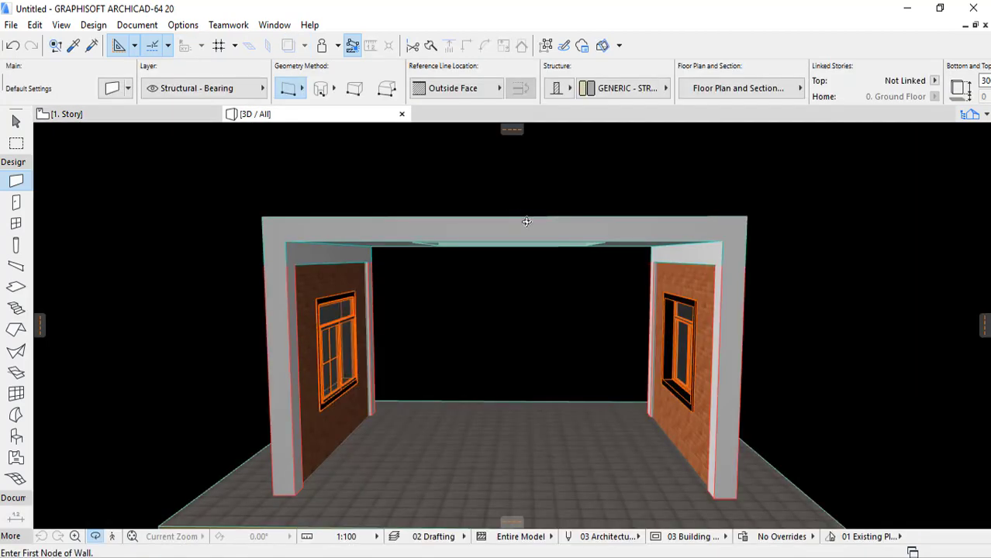
left_click(475, 345)
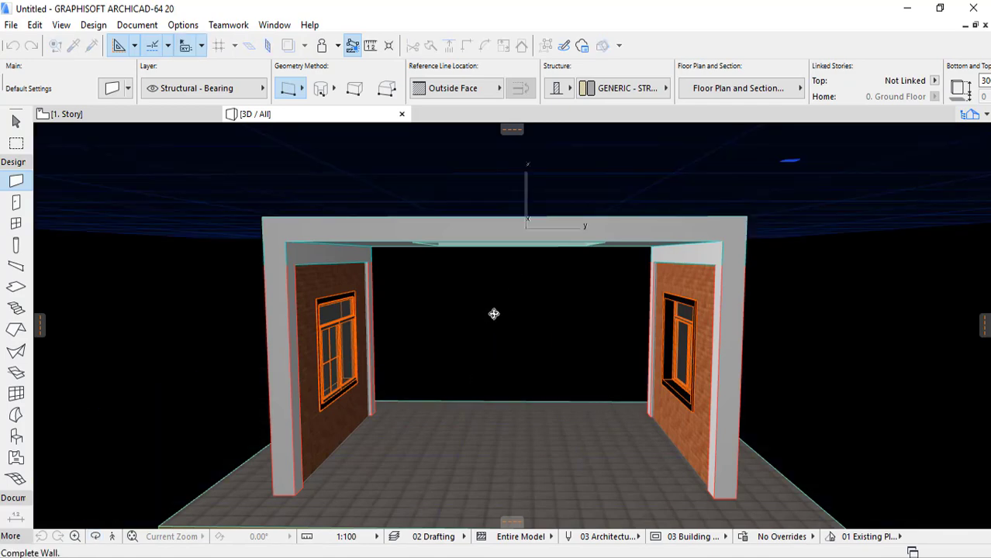
middle_click_drag(493, 312, 330, 156, "shift")
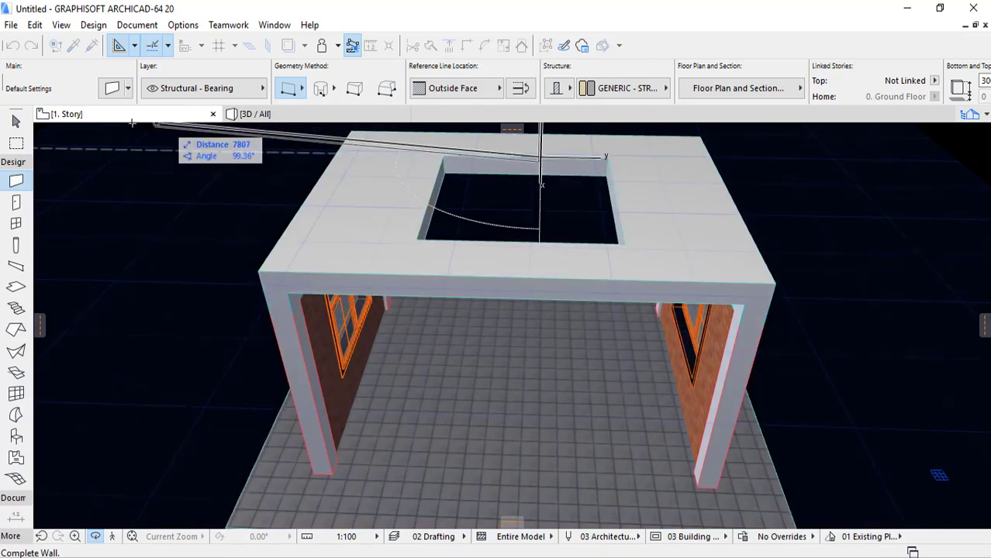
key("Escape")
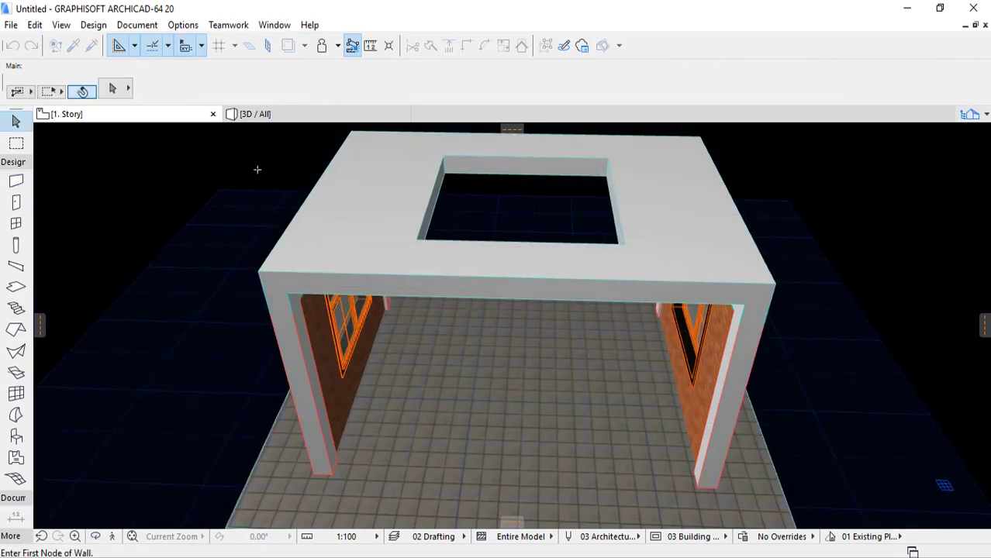
Step: Back on 1. Story, undo the rectangular hole and cancel the accidental slab move
key("F2")
key("ctrl+z")
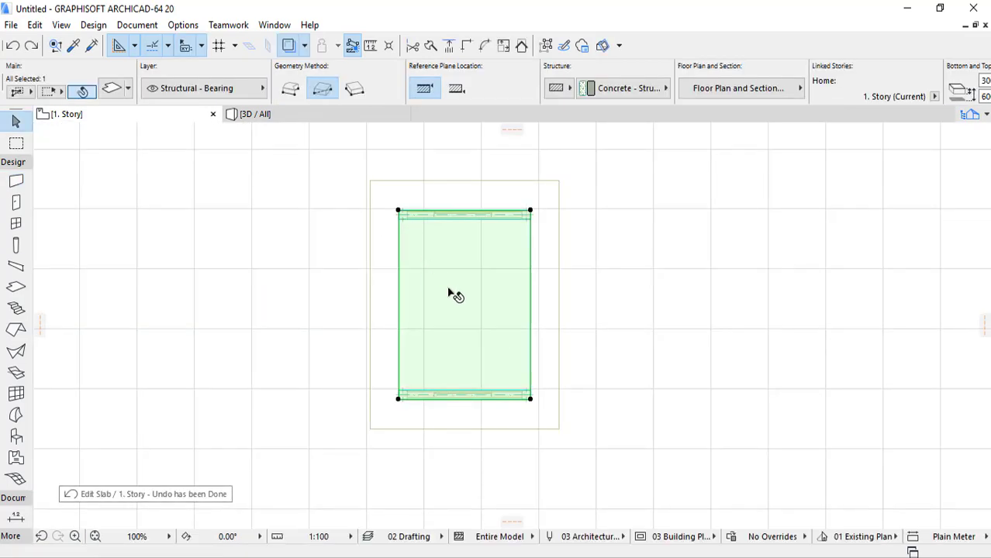
left_click(449, 293)
key("Escape")
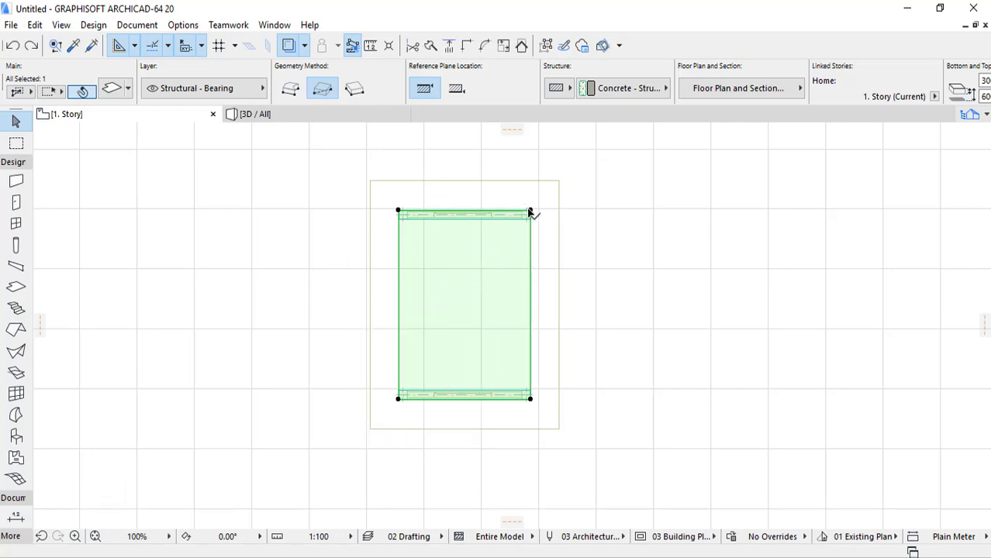
Step: Cut a polygonal L-shaped hole into the roof slab and Show All in 3D
left_click(530, 211)
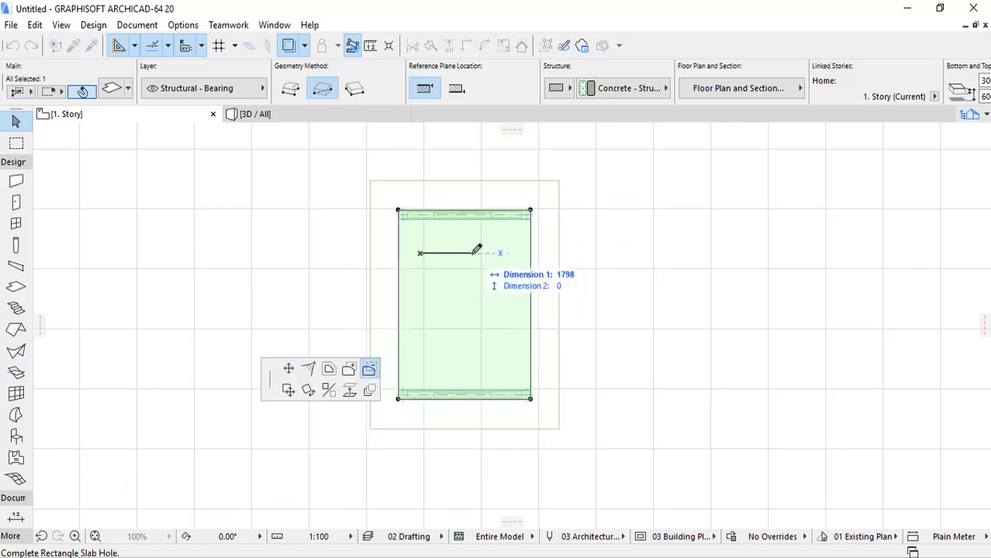
left_click(292, 90)
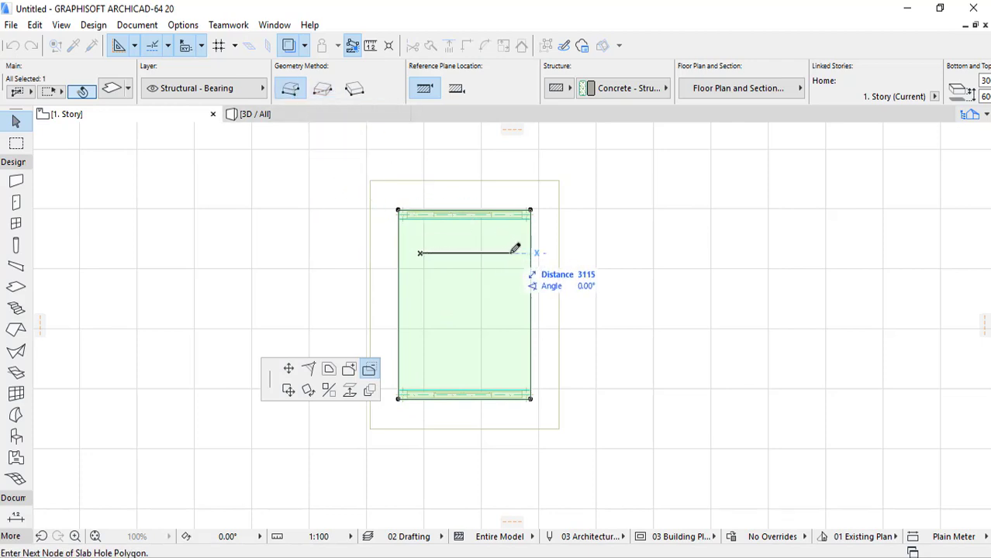
left_click(522, 254)
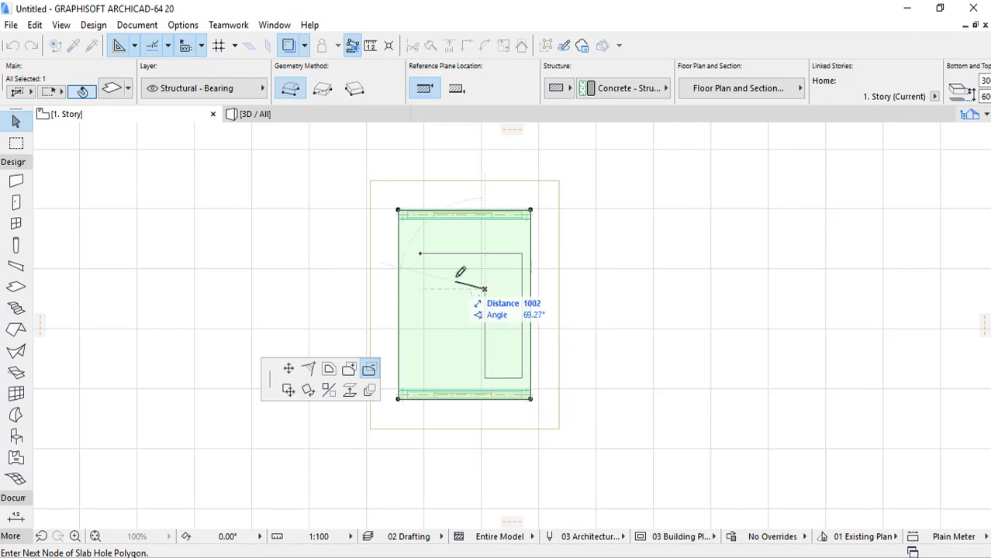
left_click(421, 251)
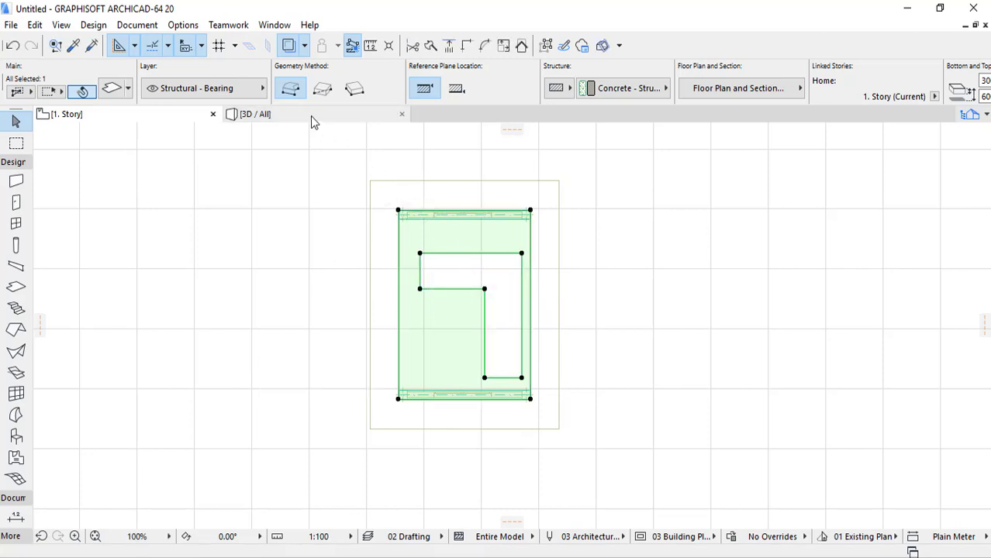
right_click(306, 153)
left_click(384, 428)
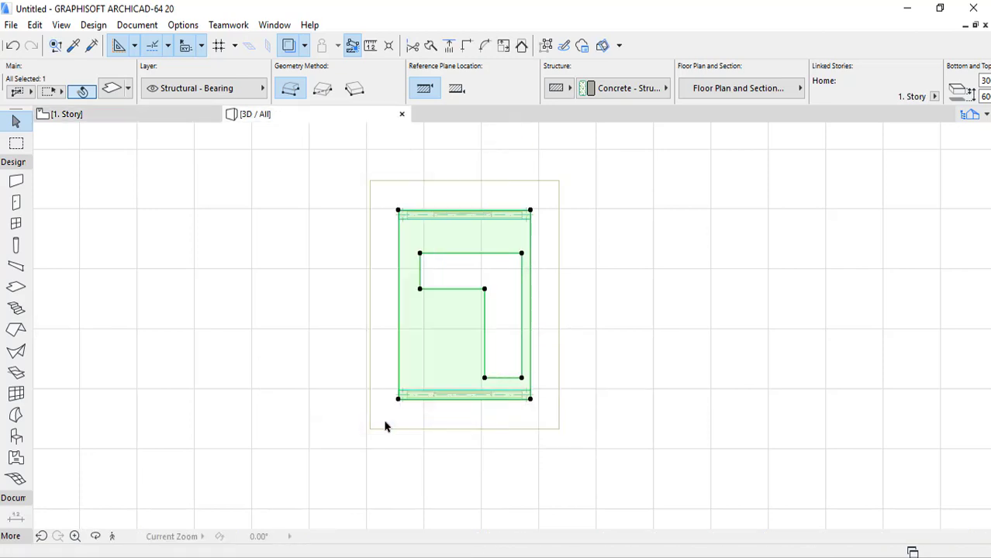
middle_click_drag(524, 287, 266, 311, "shift")
middle_click_drag(448, 369, 596, 275, "shift")
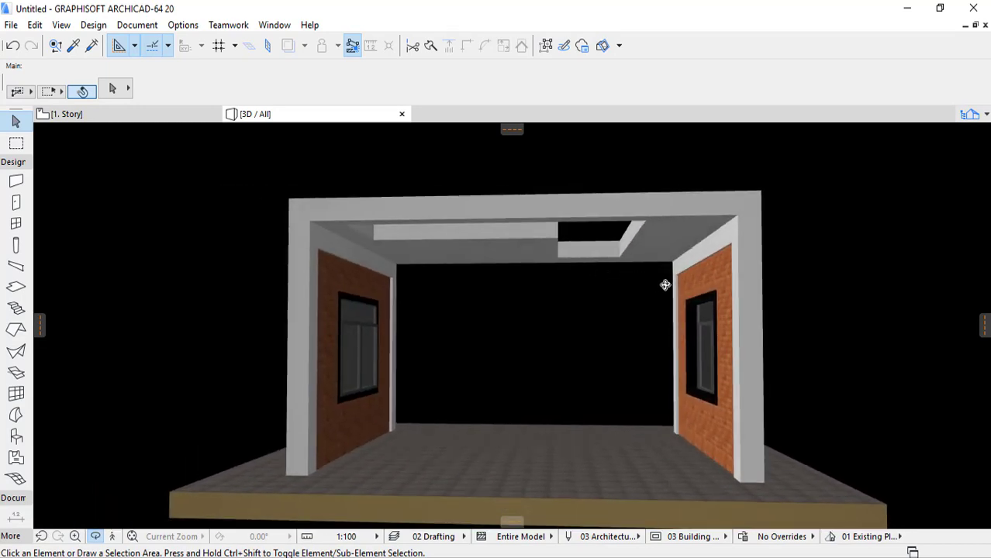
scroll(703, 297, "up", 2)
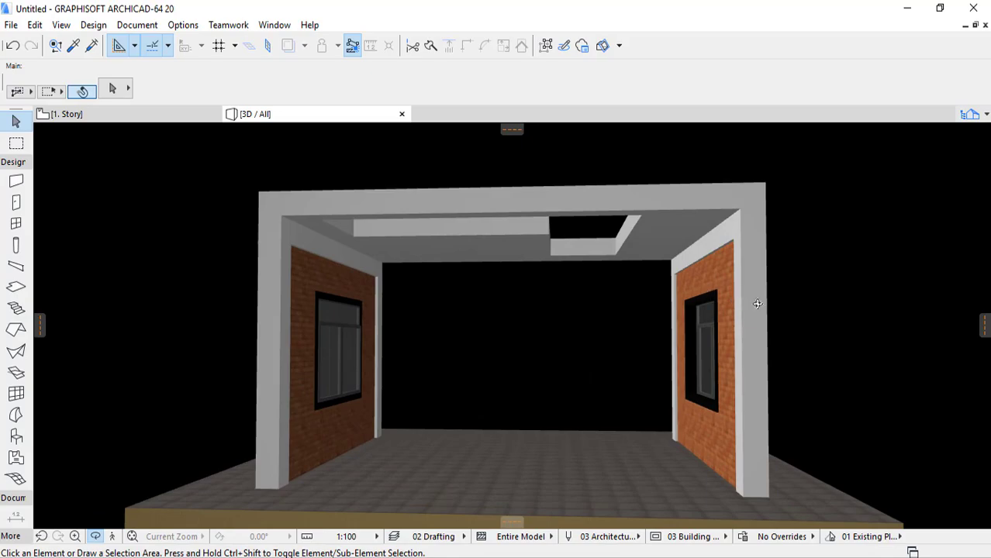